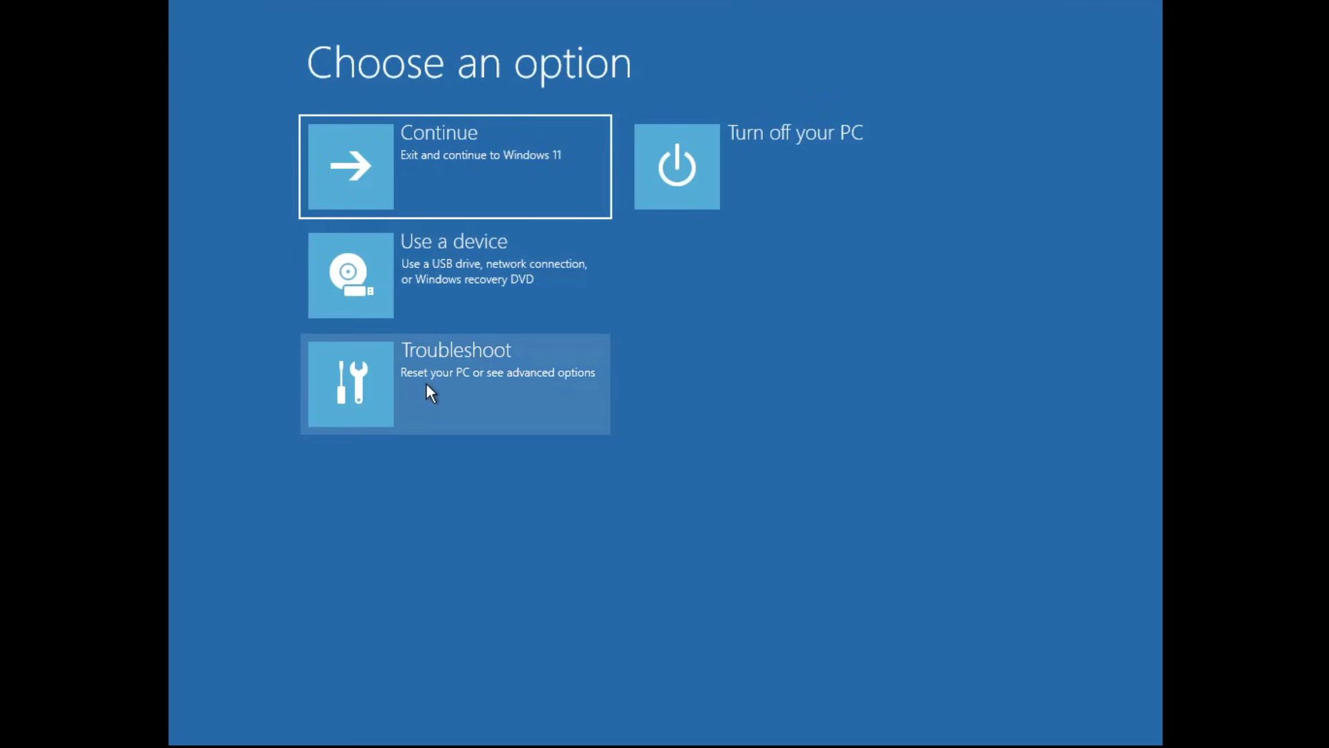
- Go through Troubleshoot and Advanced options to Startup Settings to boot into Safe Mode
{"action": "left_click", "coordinate": [478, 378]}
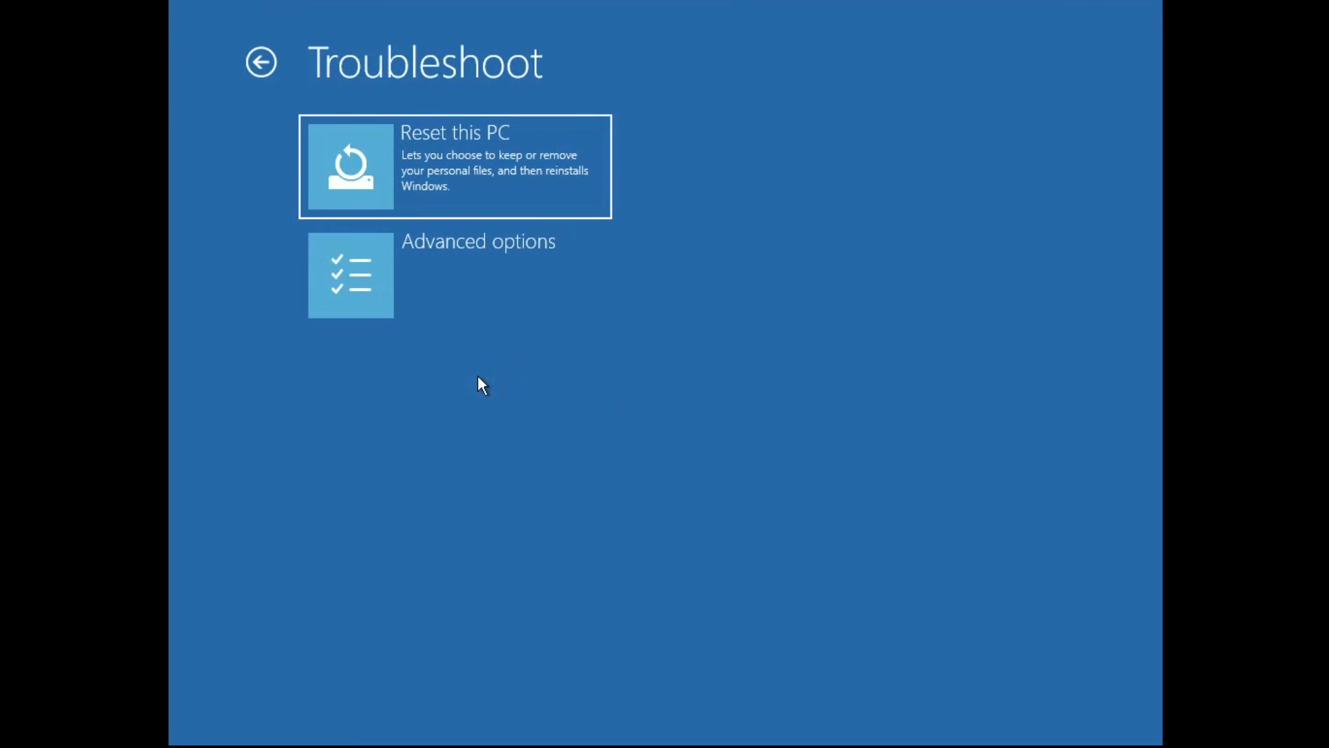
{"action": "left_click", "coordinate": [497, 271]}
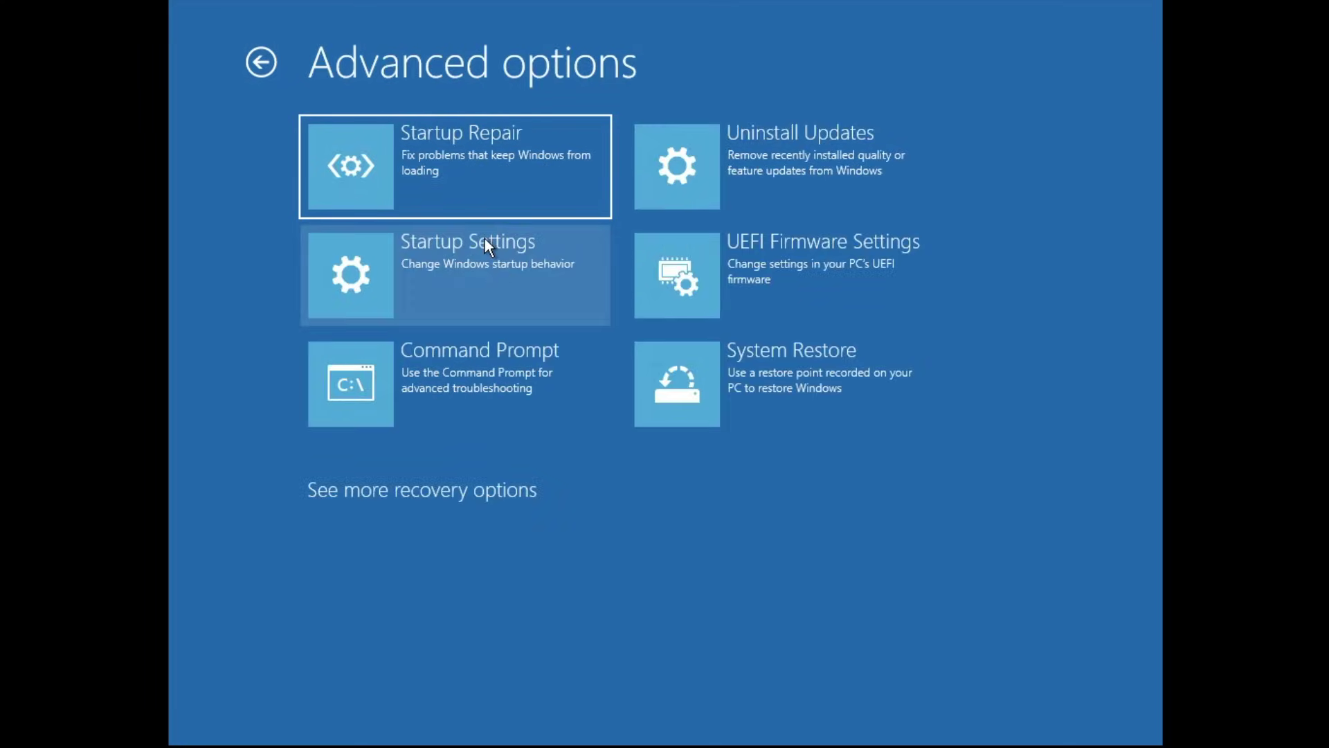
{"action": "left_click", "coordinate": [497, 266]}
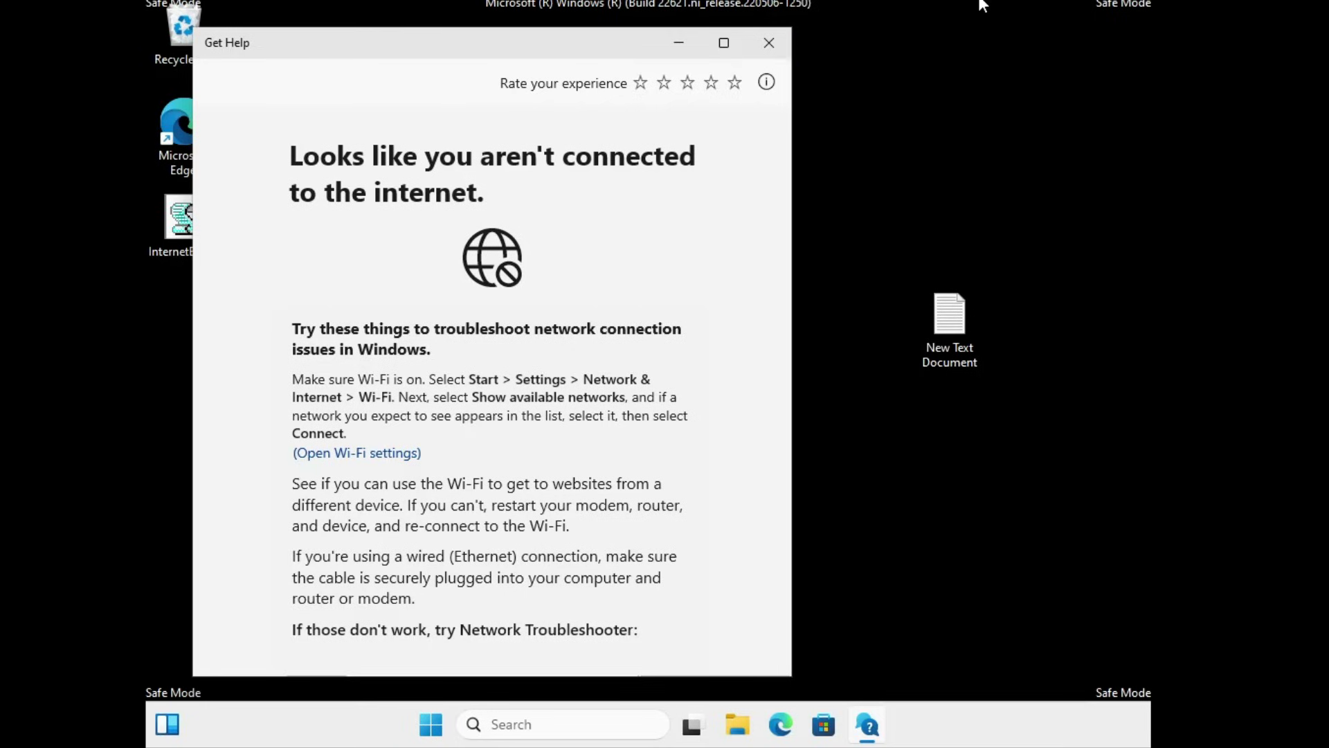
- Dismiss Get Help and find the advanced display info settings by searching 'refresh'
{"action": "left_click", "coordinate": [787, 40]}
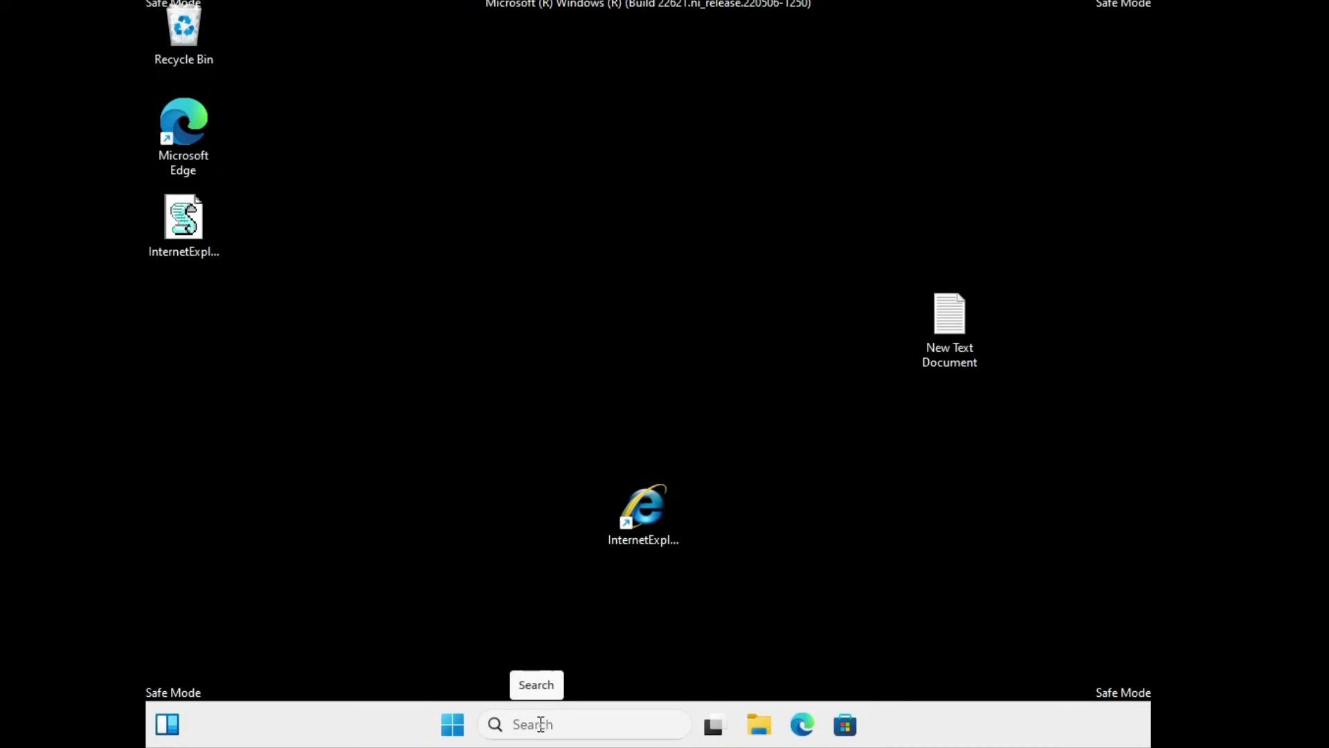
{"action": "left_click", "coordinate": [541, 724]}
{"action": "type", "text": "r"}
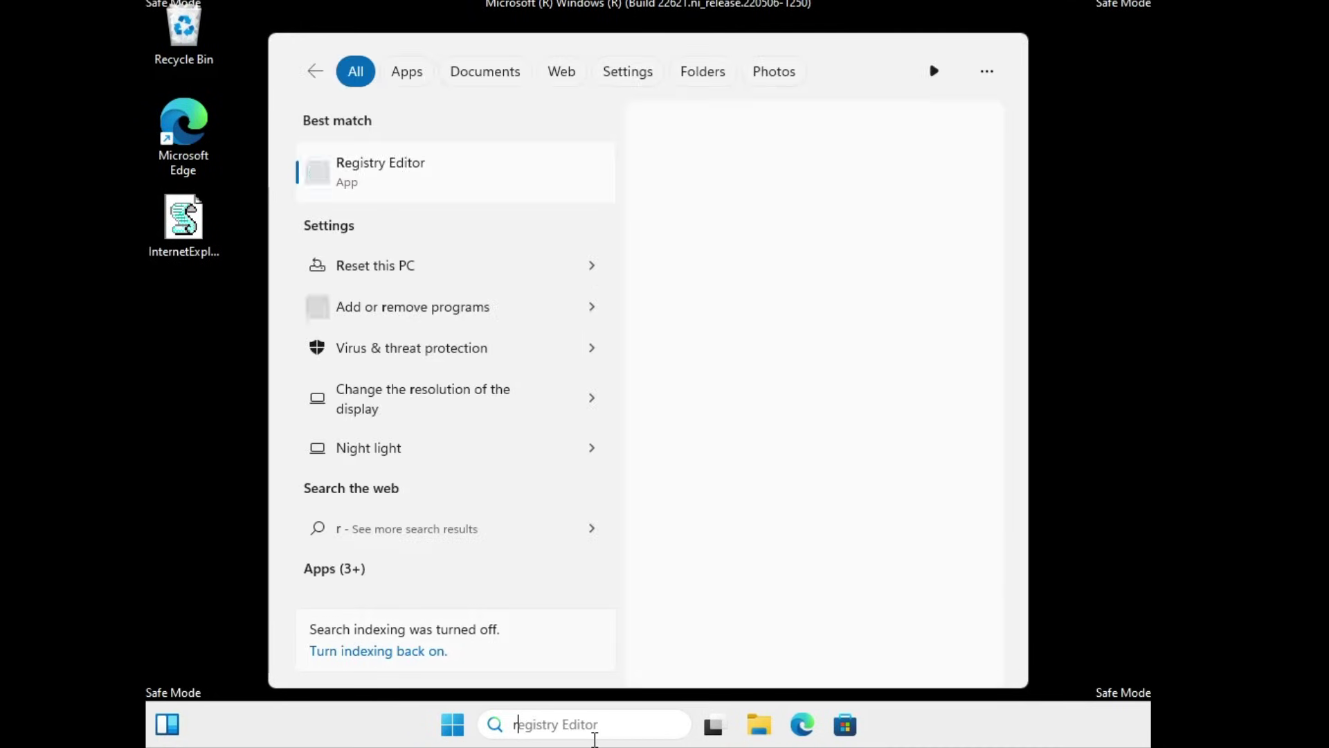
{"action": "type", "text": "efresh"}
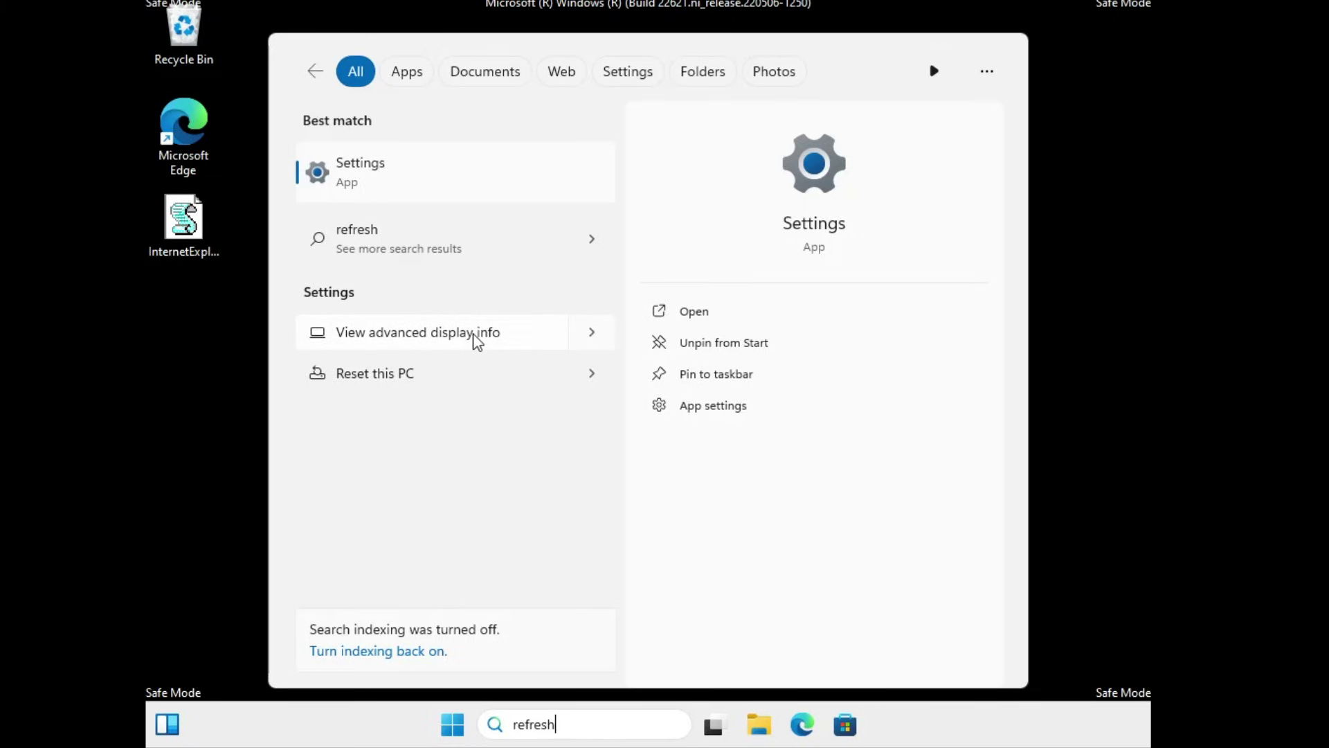
{"action": "left_click", "coordinate": [491, 334]}
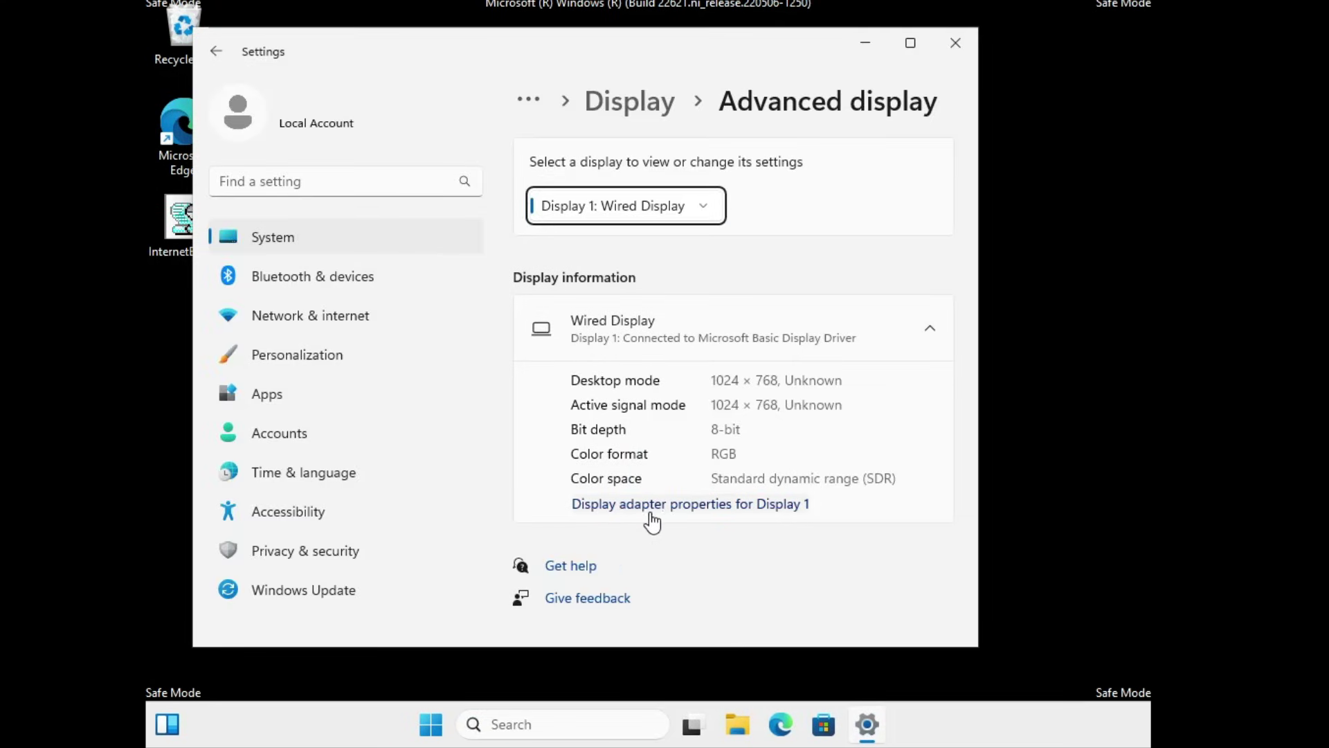
- Check the 64 Hertz refresh rate on the Monitor tab of Display 1's adapter properties
{"action": "left_click", "coordinate": [775, 516]}
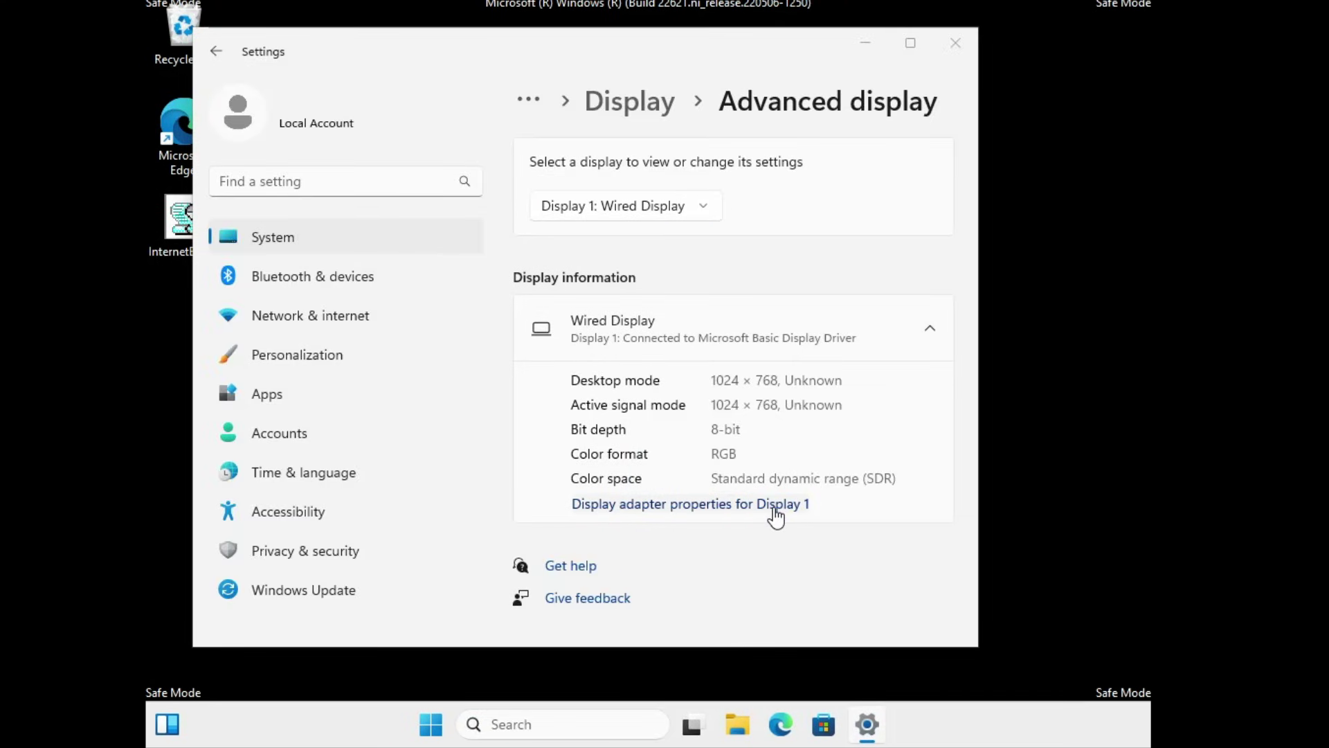
{"action": "left_click_drag", "start_coordinate": [524, 147], "coordinate": [660, 143]}
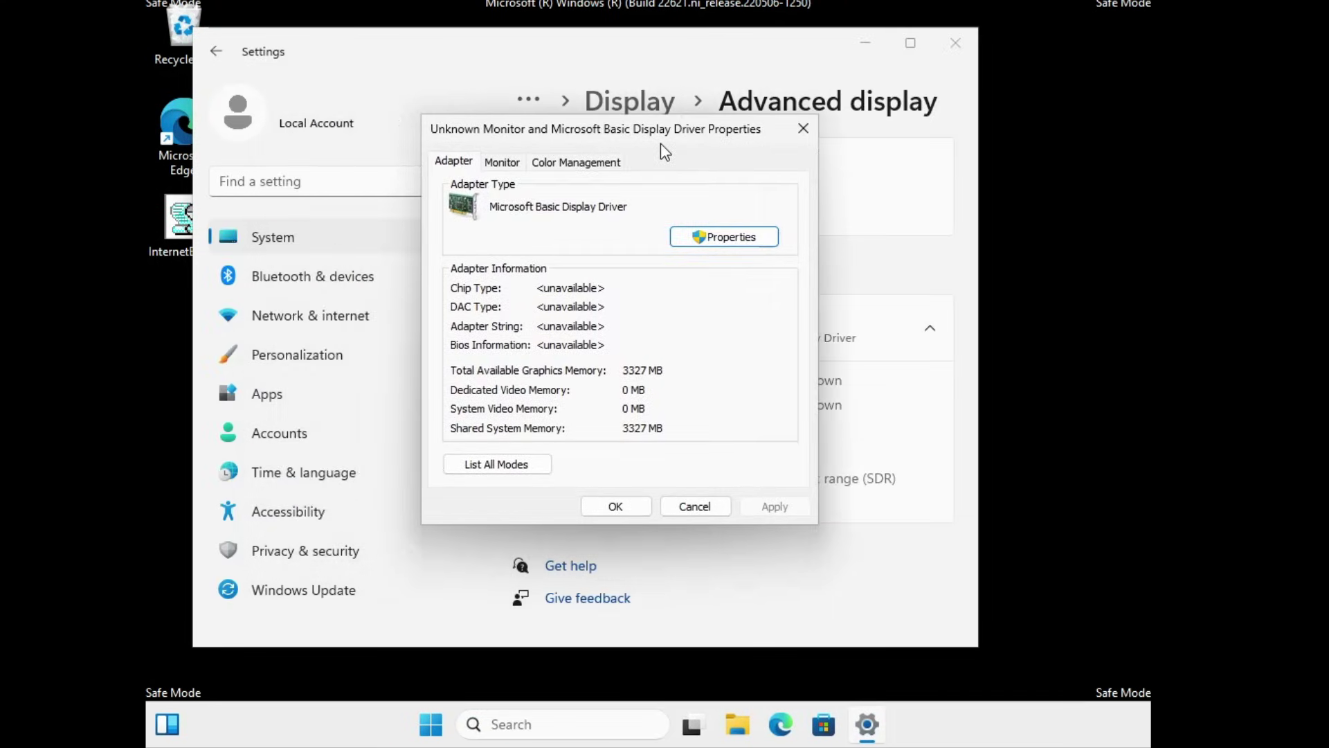
{"action": "left_click", "coordinate": [504, 163]}
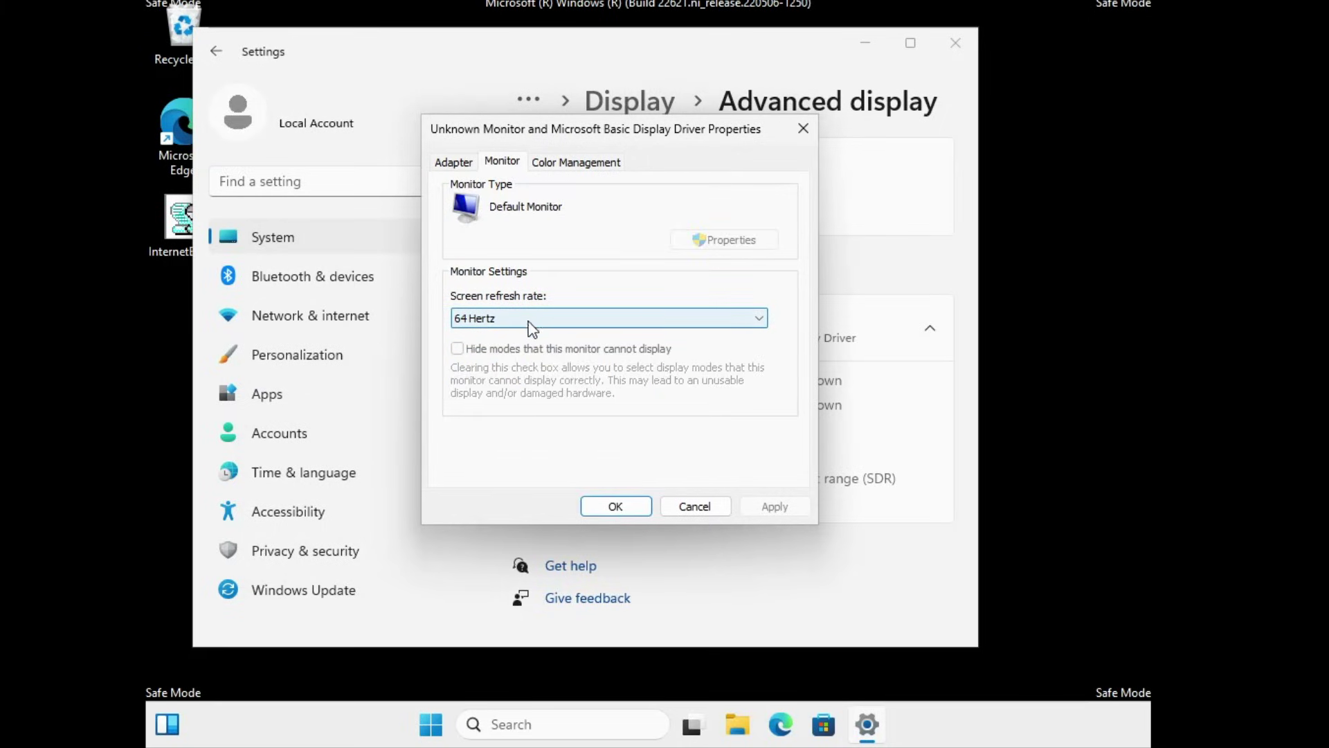
{"action": "left_click", "coordinate": [529, 322]}
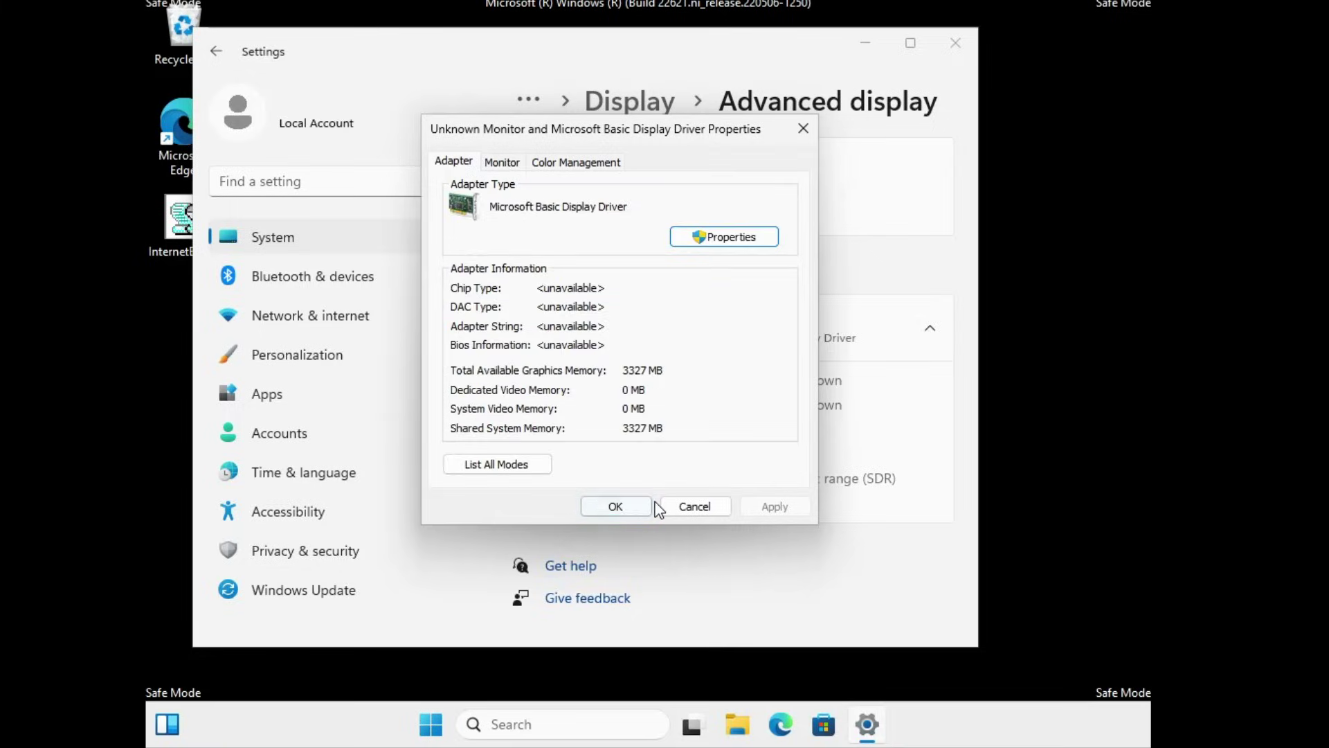
{"action": "left_click", "coordinate": [633, 501]}
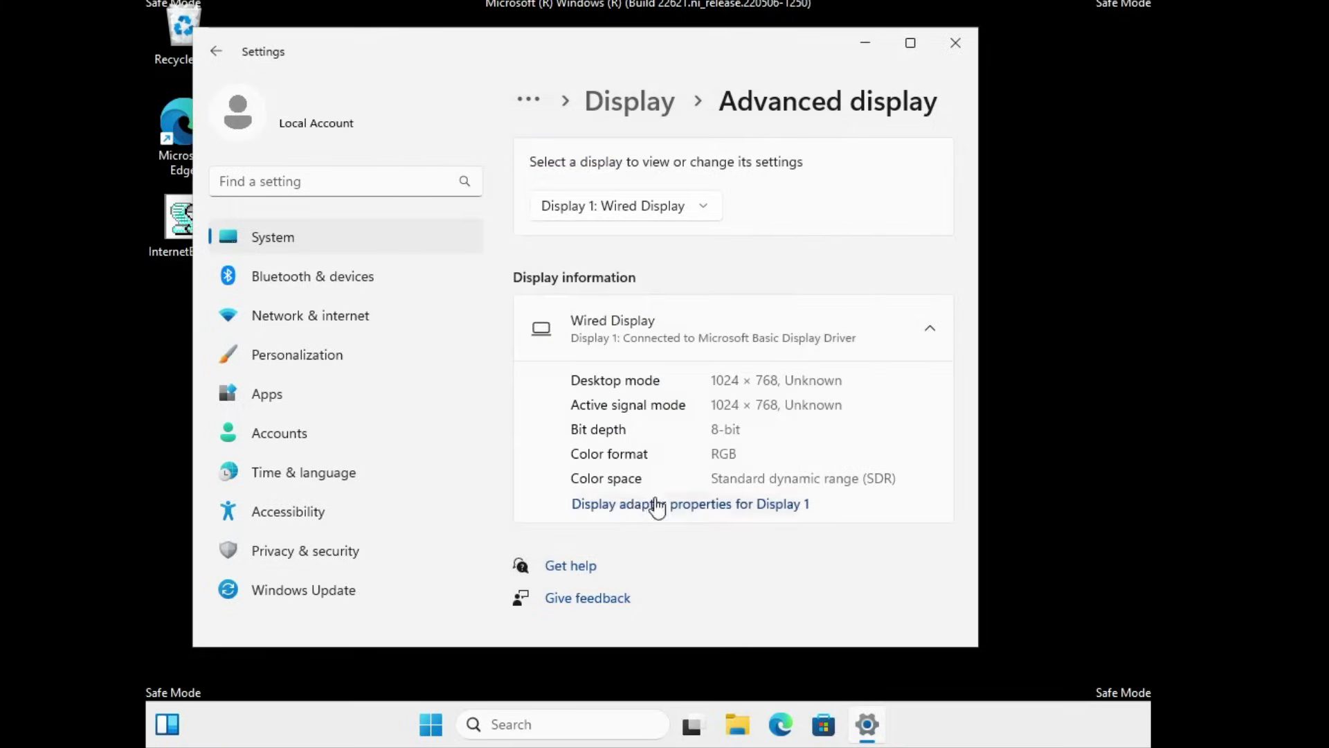
- Close Settings and launch Device Manager from the Start button's system tools list
{"action": "key", "text": "alt+F4"}
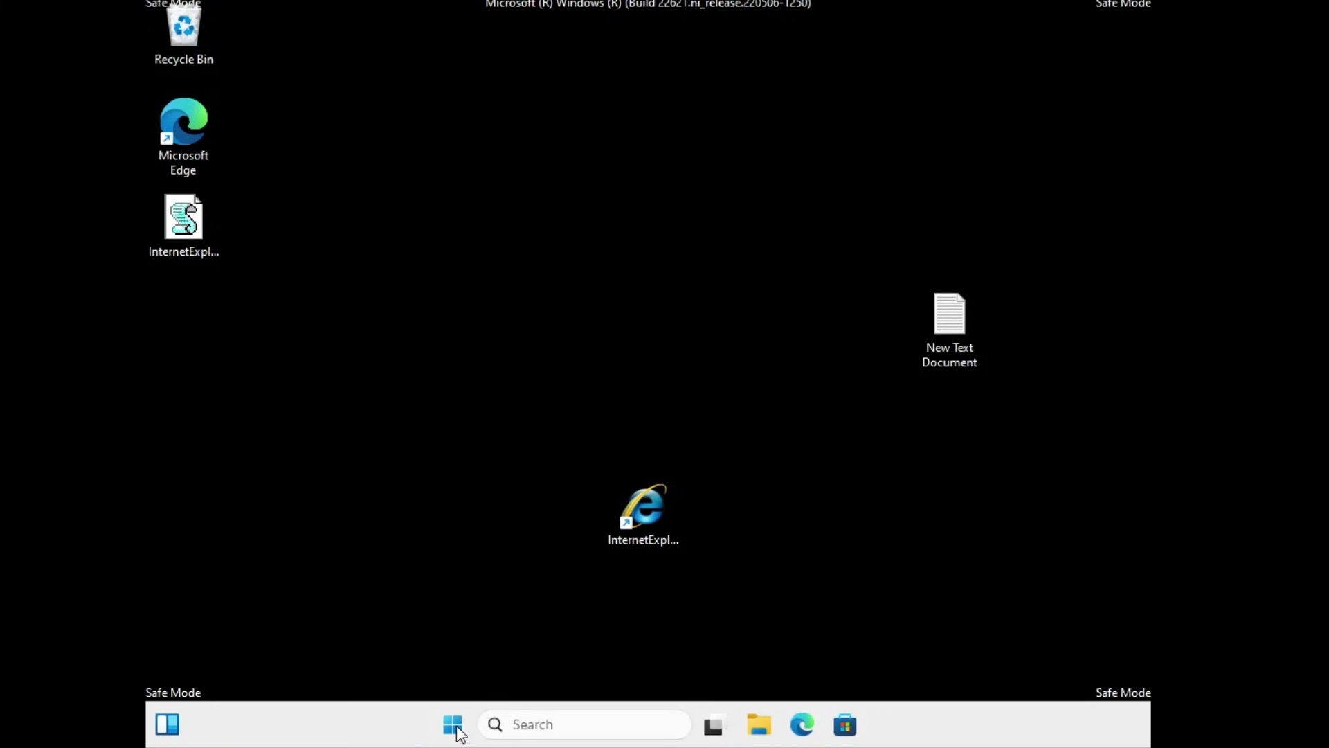
{"action": "right_click", "coordinate": [454, 724]}
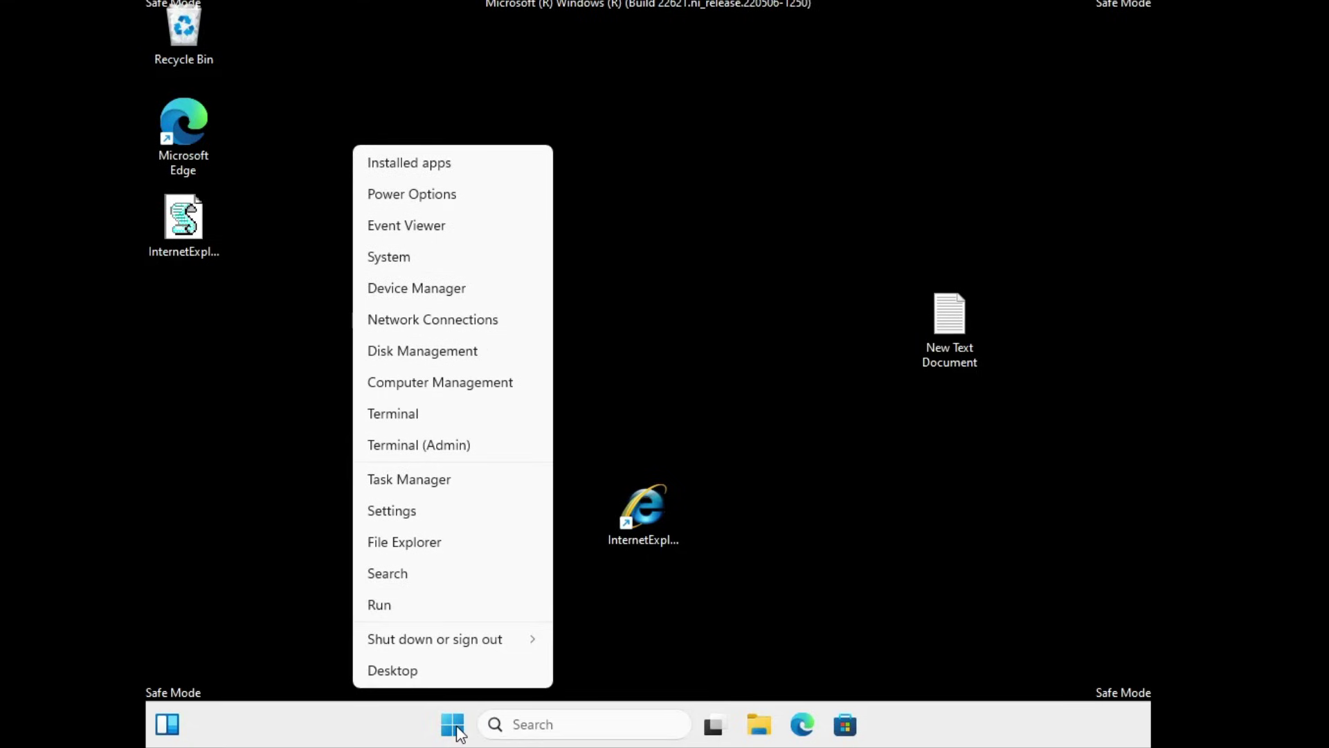
{"action": "left_click", "coordinate": [454, 288]}
{"action": "left_click_drag", "start_coordinate": [535, 52], "coordinate": [638, 83]}
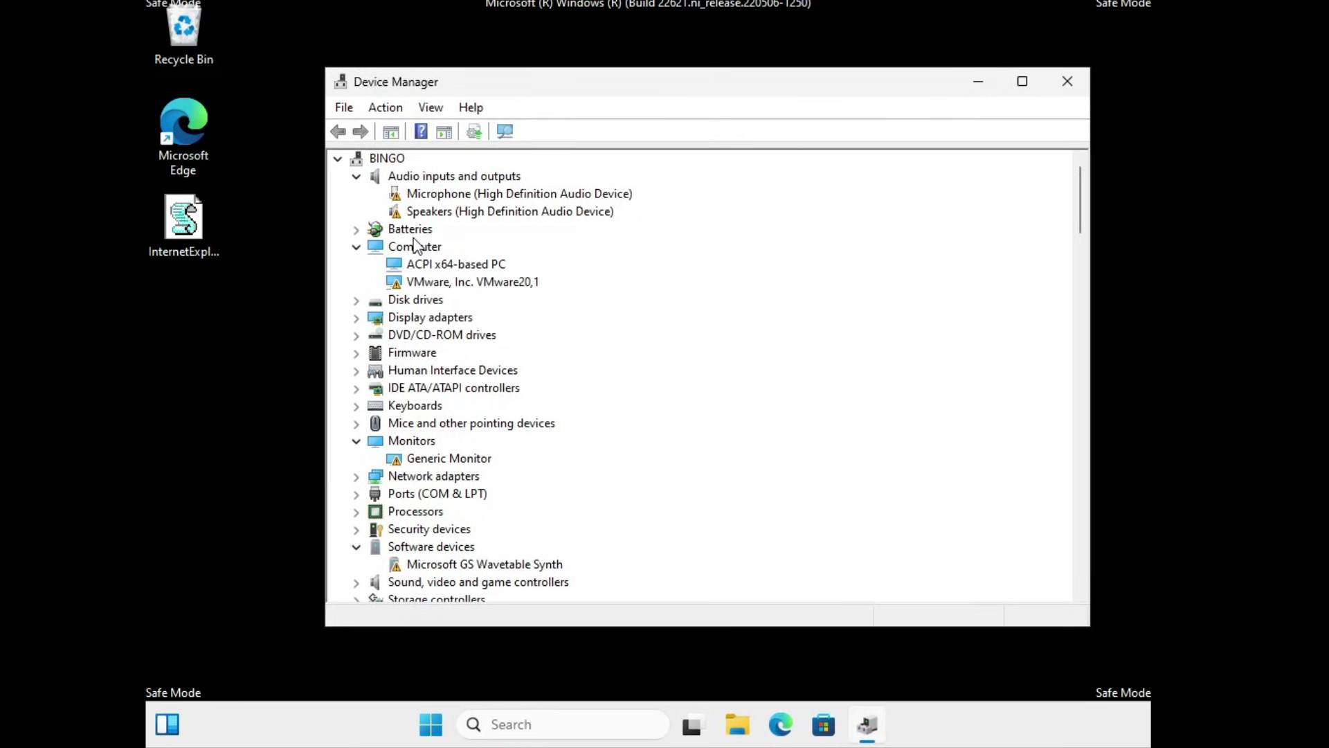
- Uninstall the Generic Monitor device
{"action": "left_click", "coordinate": [418, 458]}
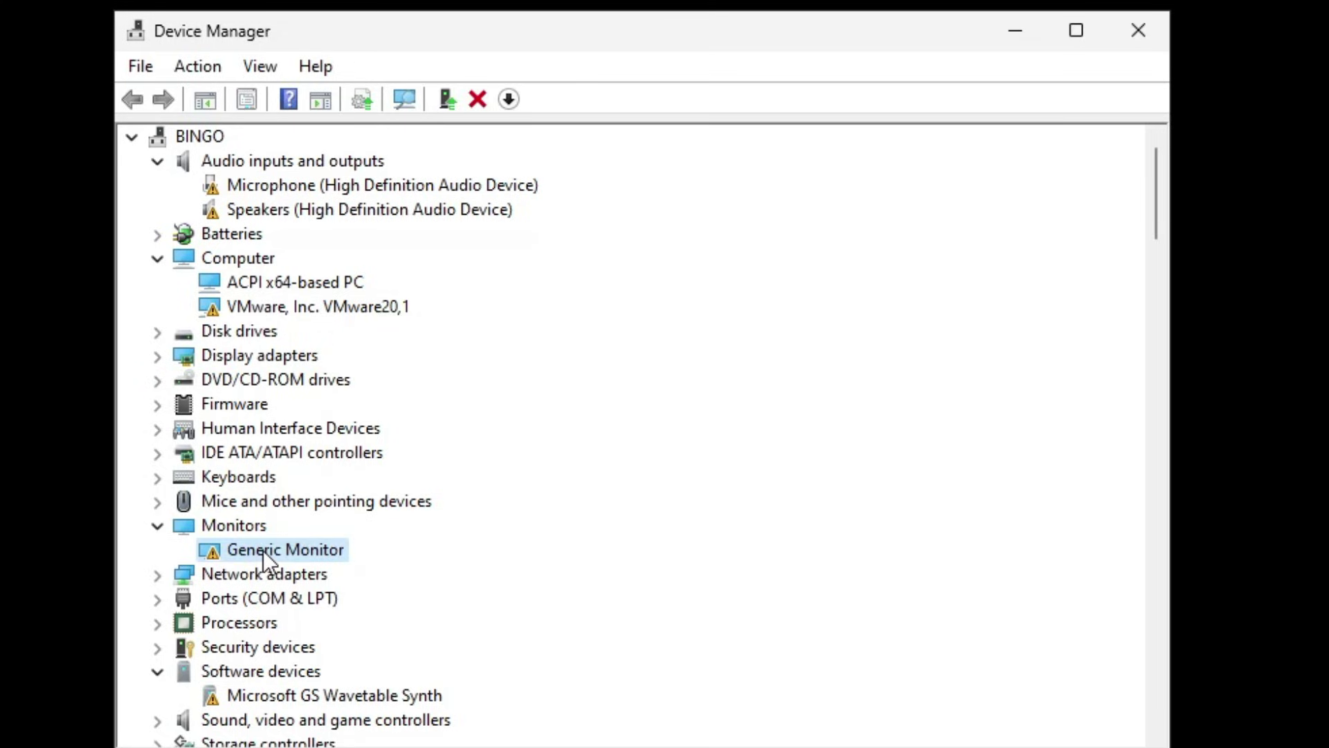
{"action": "right_click", "coordinate": [263, 552]}
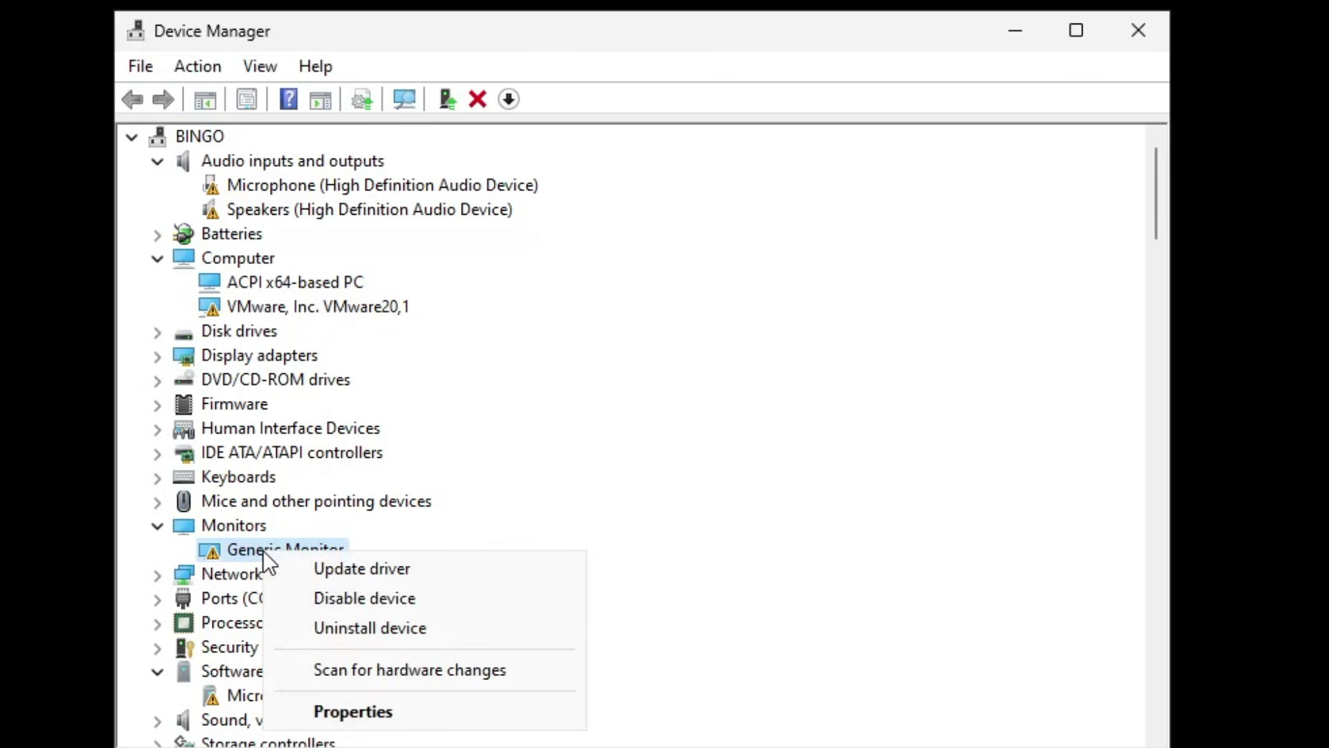
{"action": "left_click", "coordinate": [355, 625]}
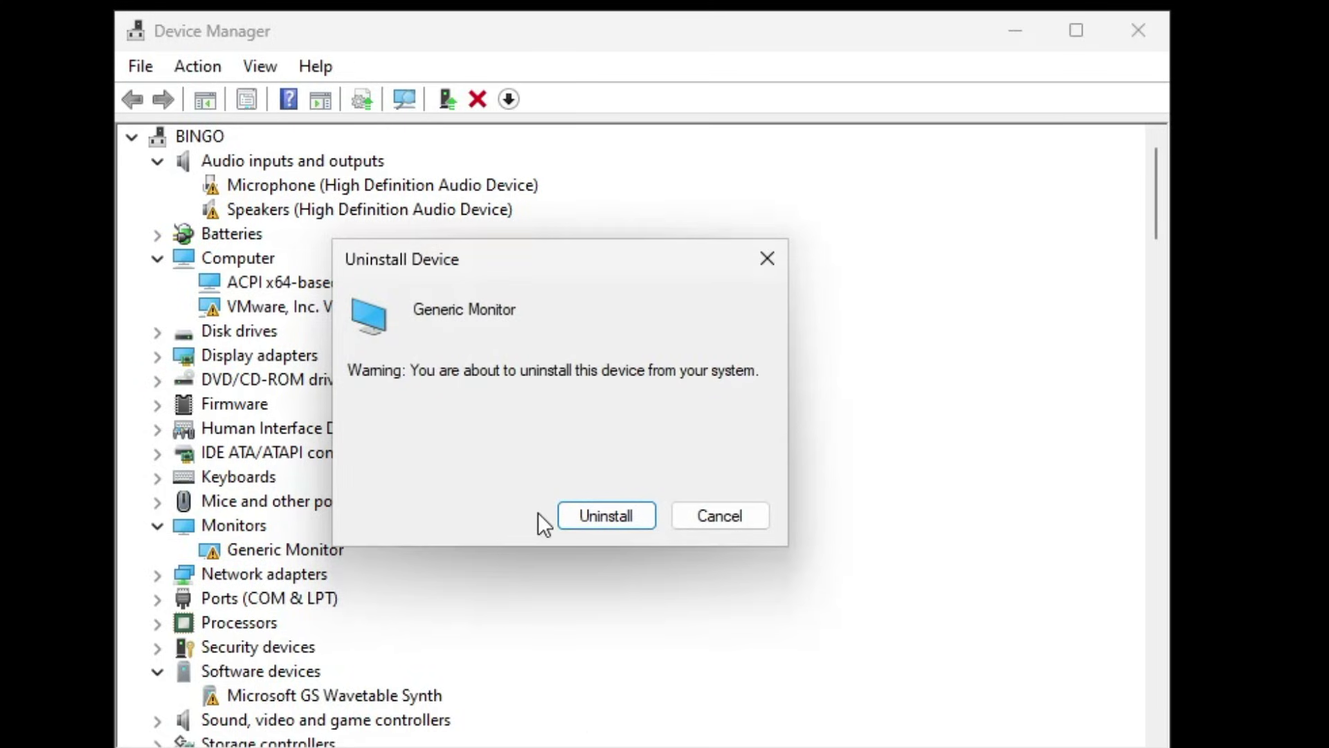
{"action": "left_click", "coordinate": [615, 519]}
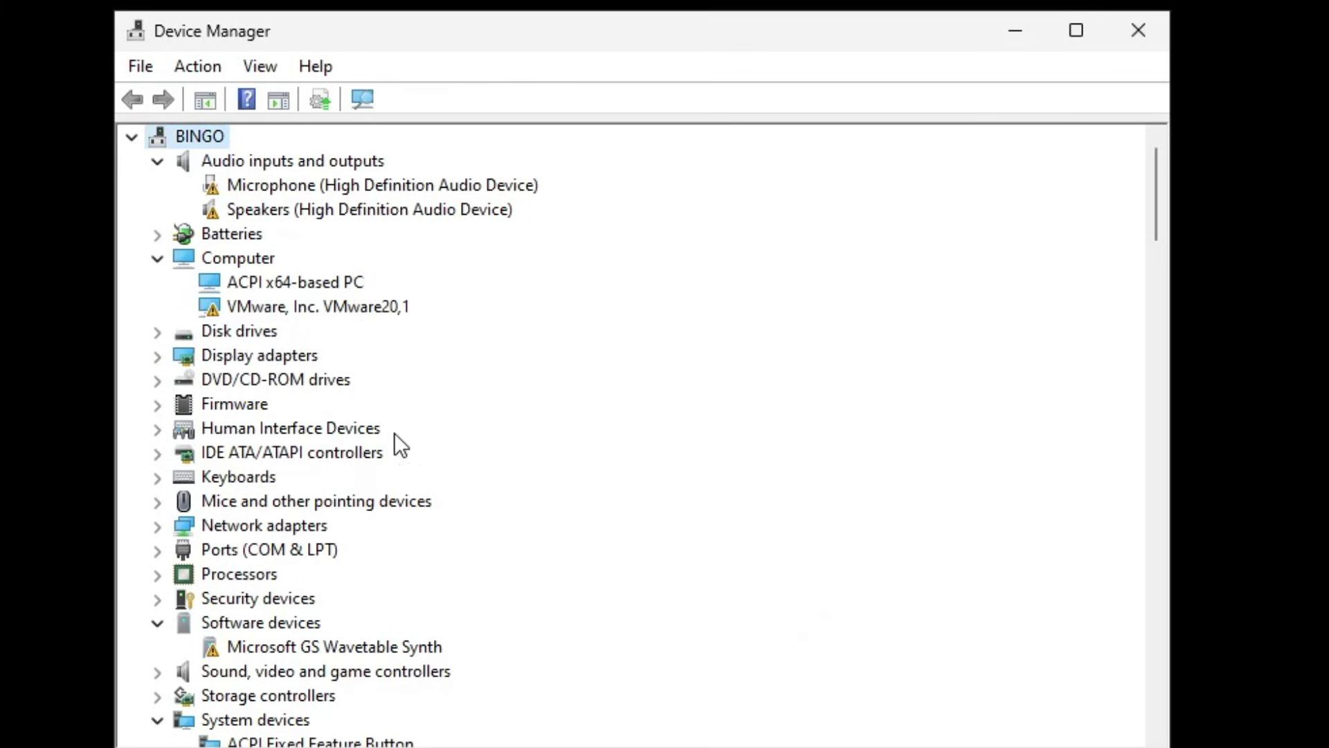
- Inspect the VMware SVGA 3D adapter under Display adapters, keep it installed, and close Device Manager
{"action": "left_click", "coordinate": [241, 356]}
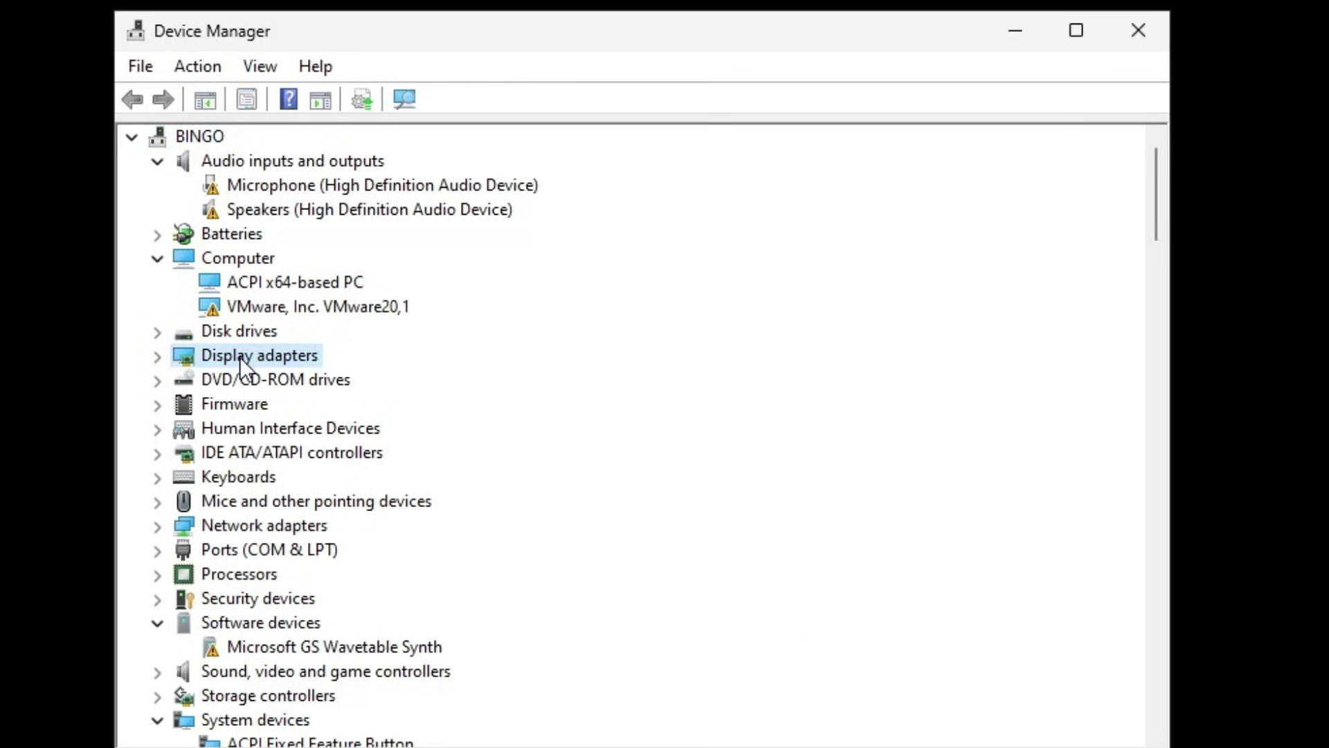
{"action": "double_click", "coordinate": [240, 355]}
{"action": "left_click", "coordinate": [247, 377]}
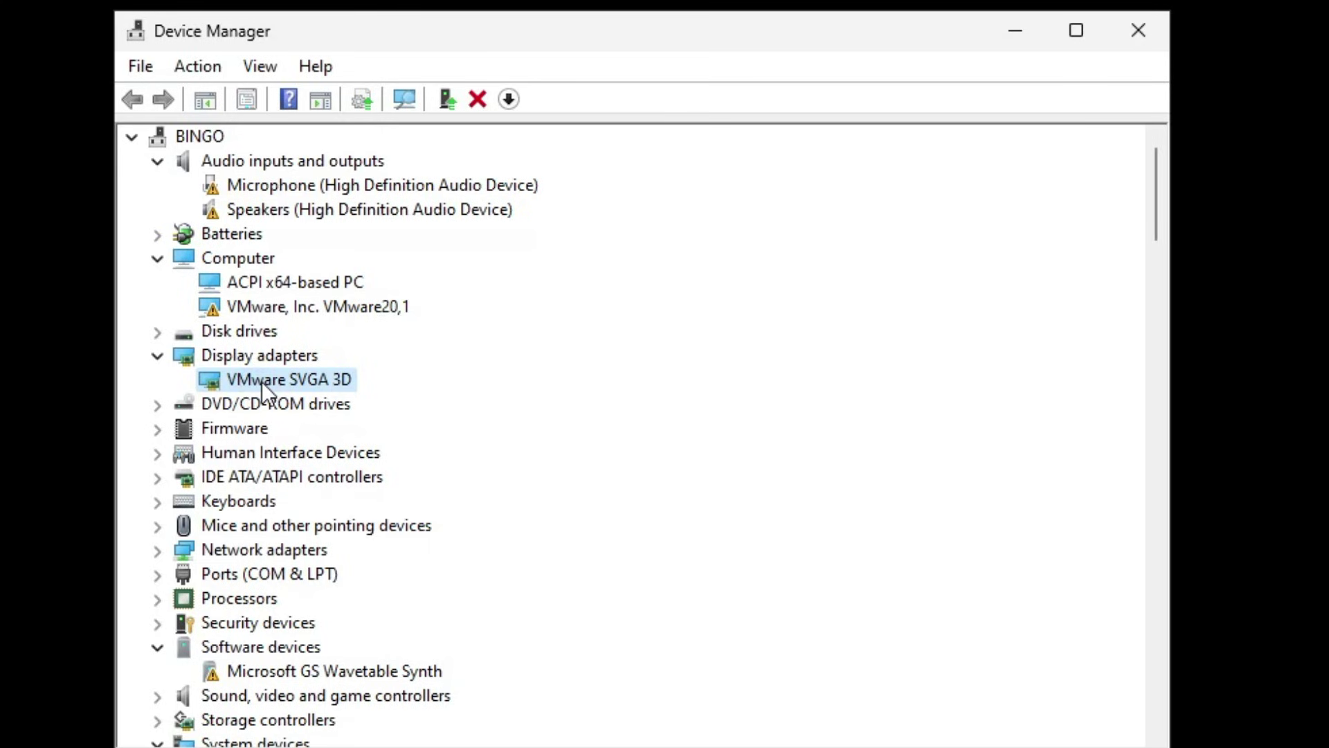
{"action": "right_click", "coordinate": [268, 379]}
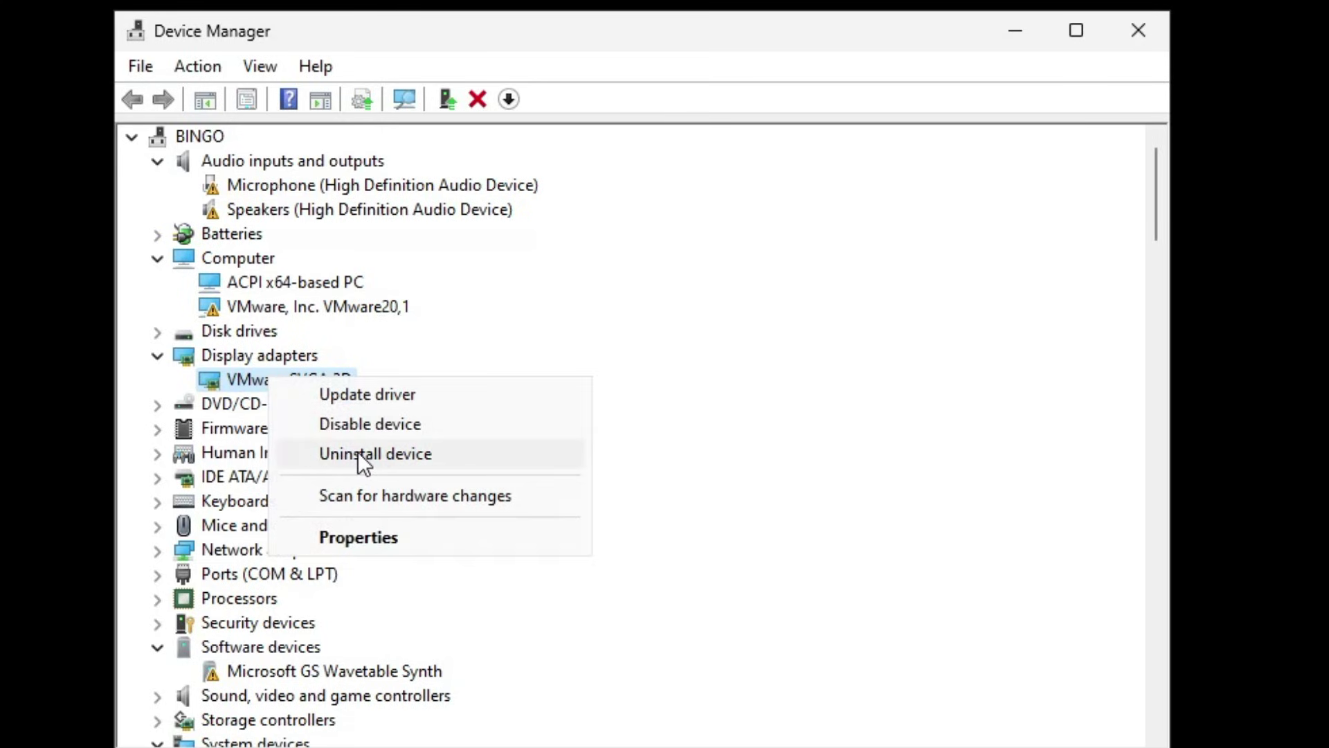
{"action": "left_click", "coordinate": [166, 425]}
{"action": "left_click", "coordinate": [167, 425]}
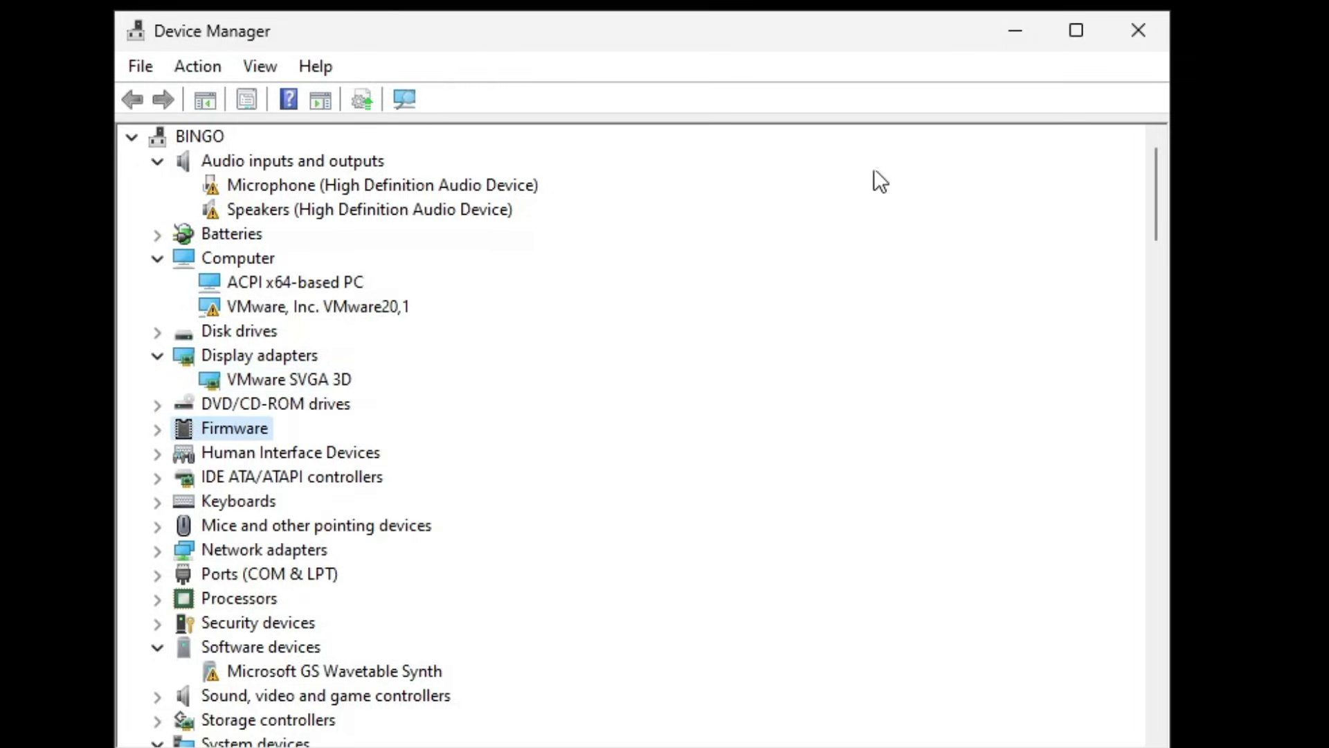
{"action": "left_click", "coordinate": [1133, 36]}
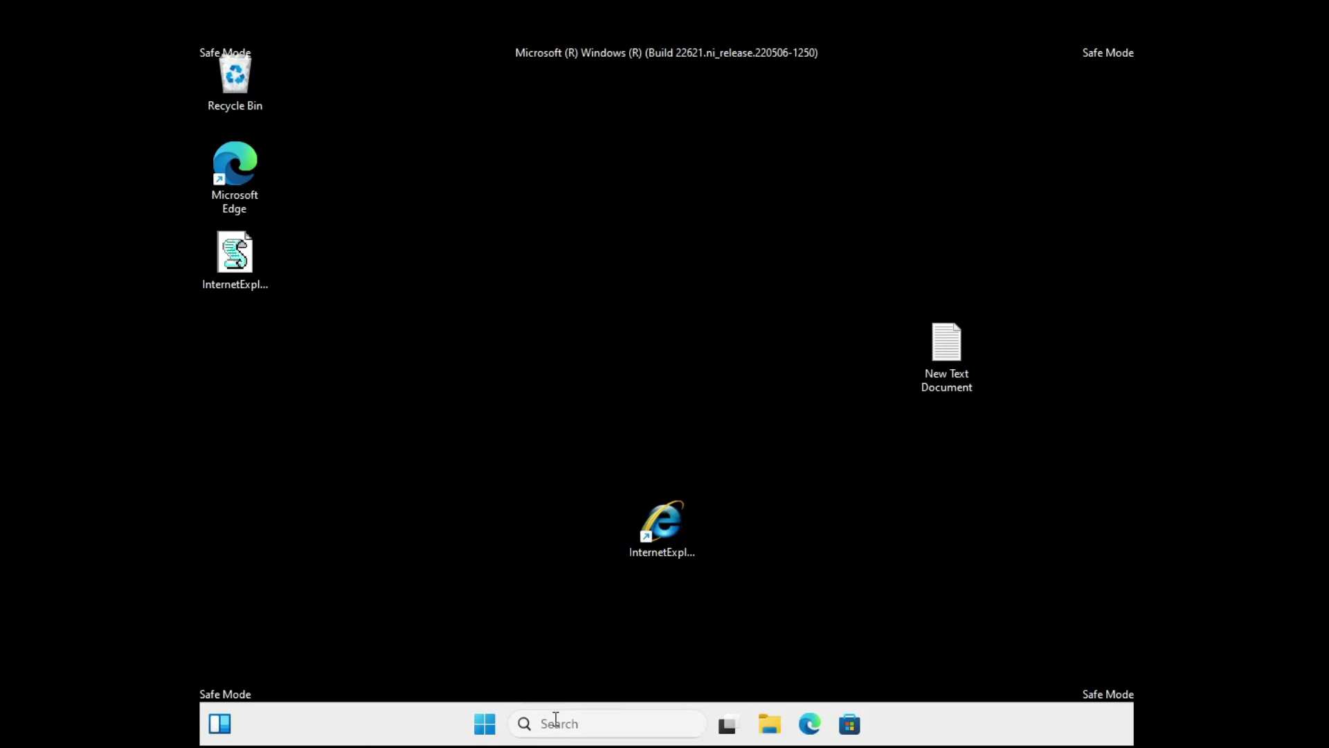
- Find Control Panel through Windows search and go to its installed programs list
{"action": "left_click", "coordinate": [555, 720]}
{"action": "type", "text": "conb"}
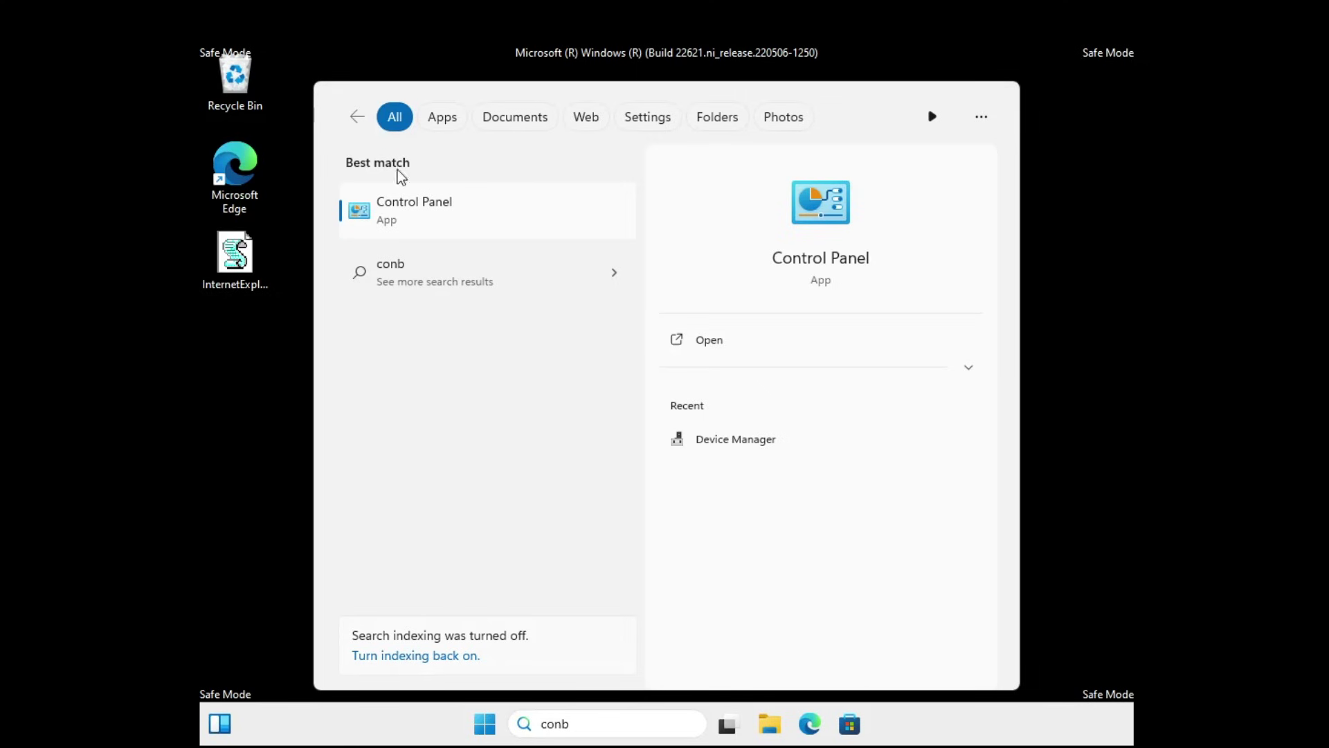
{"action": "left_click", "coordinate": [438, 206]}
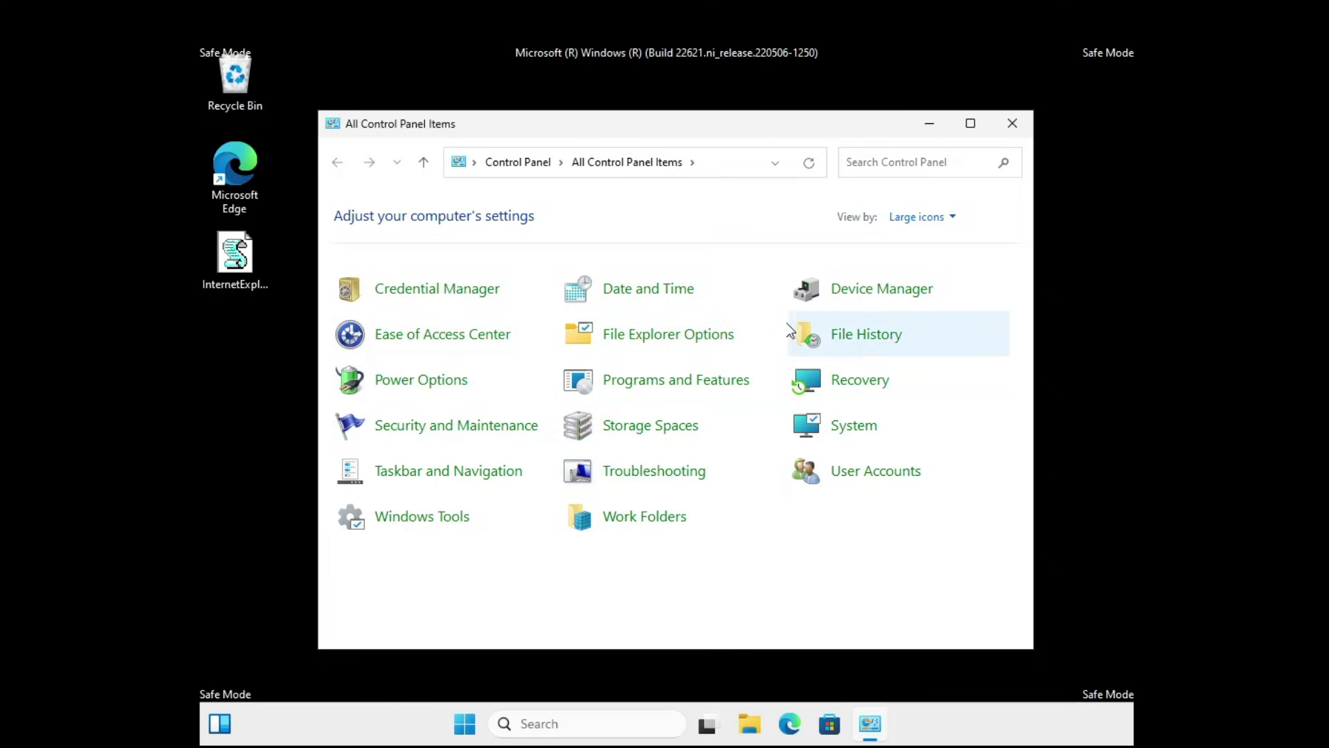
{"action": "left_click", "coordinate": [676, 384]}
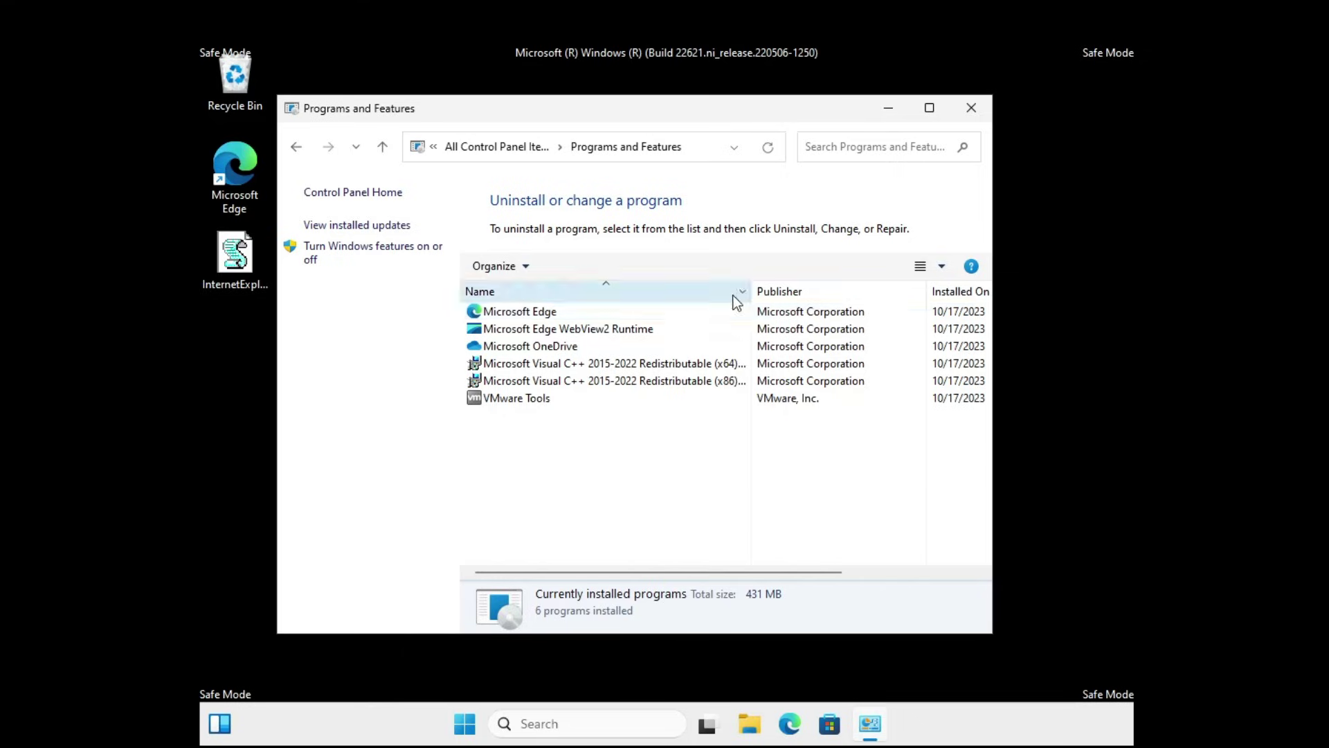
- Sort the programs by install date and uninstall Microsoft OneDrive
{"action": "left_click", "coordinate": [969, 346]}
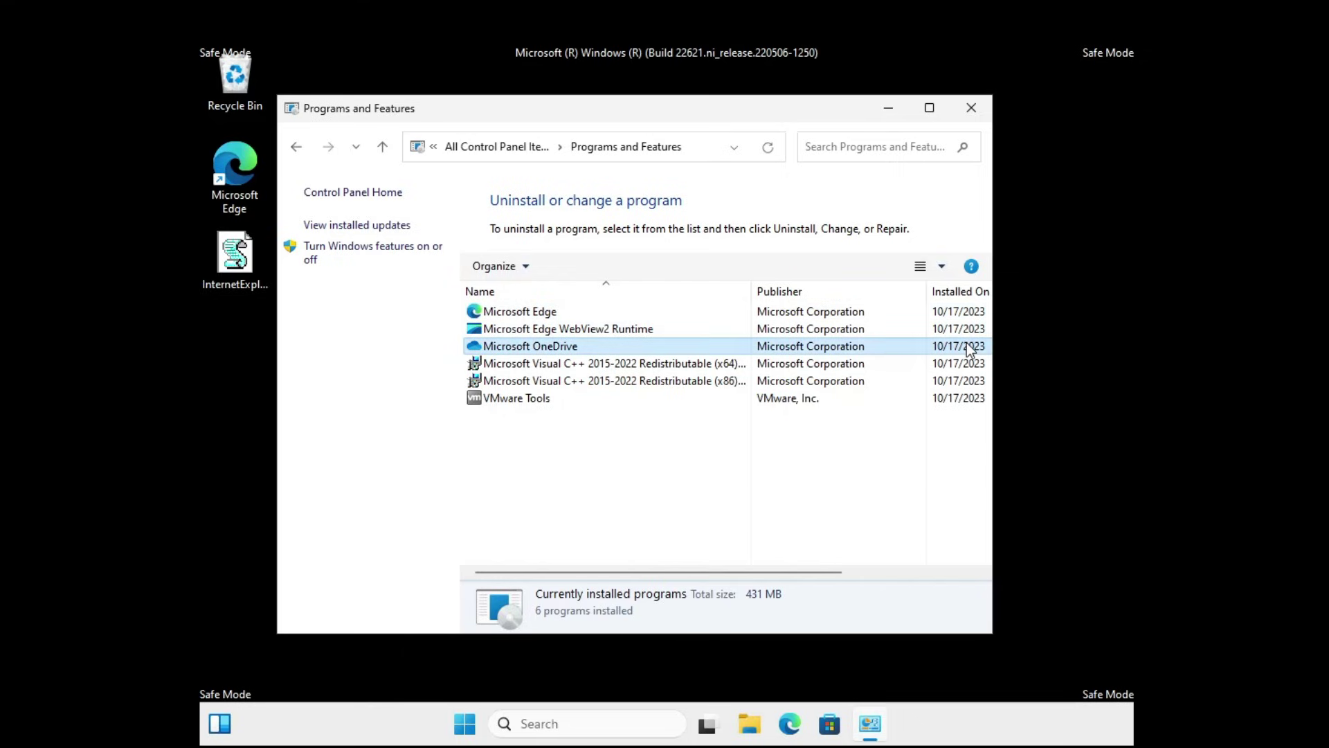
{"action": "left_click", "coordinate": [964, 397]}
{"action": "left_click", "coordinate": [957, 294]}
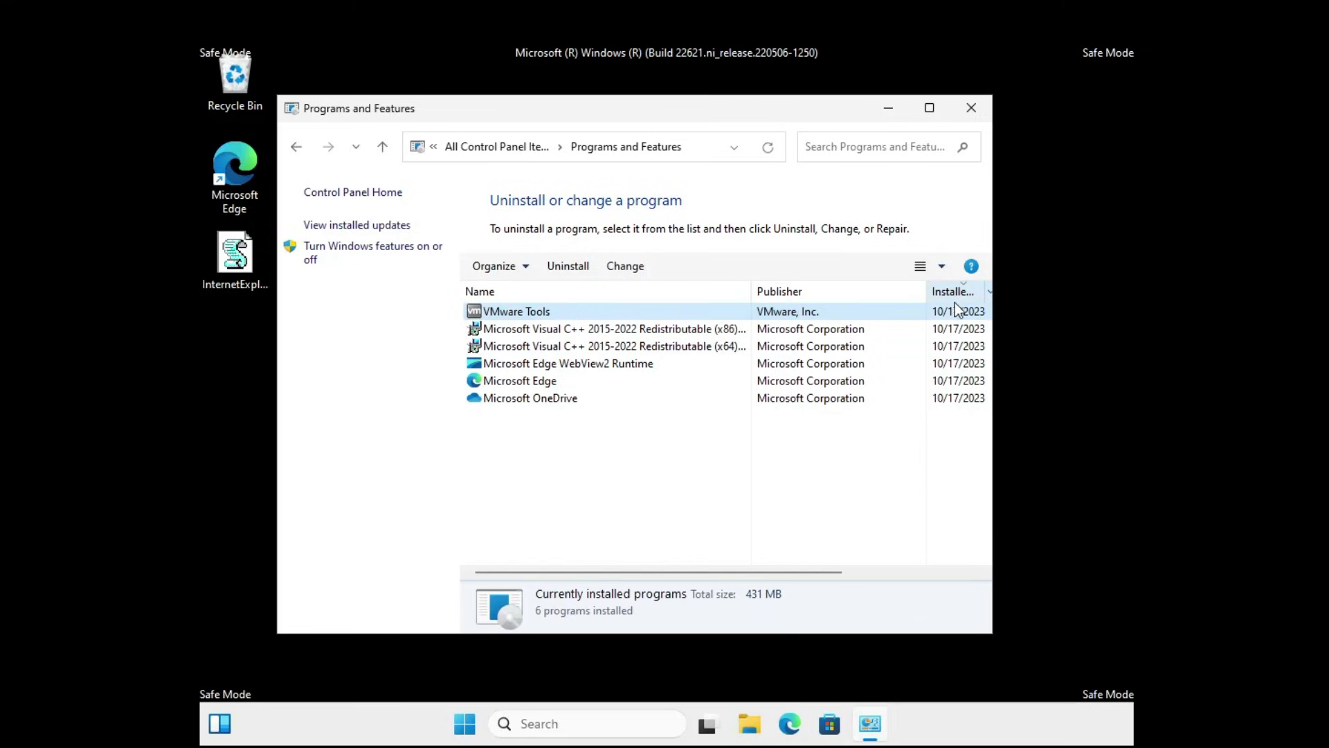
{"action": "left_click", "coordinate": [630, 367]}
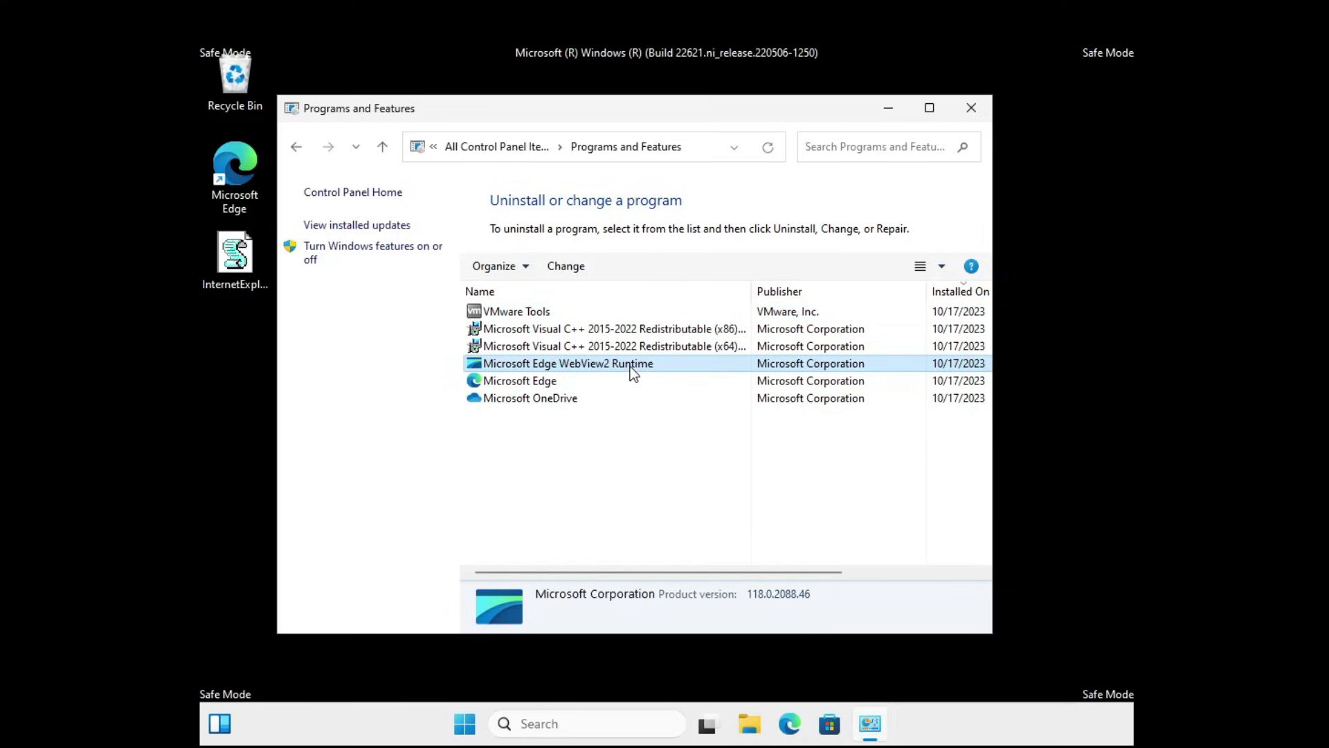
{"action": "left_click", "coordinate": [533, 409]}
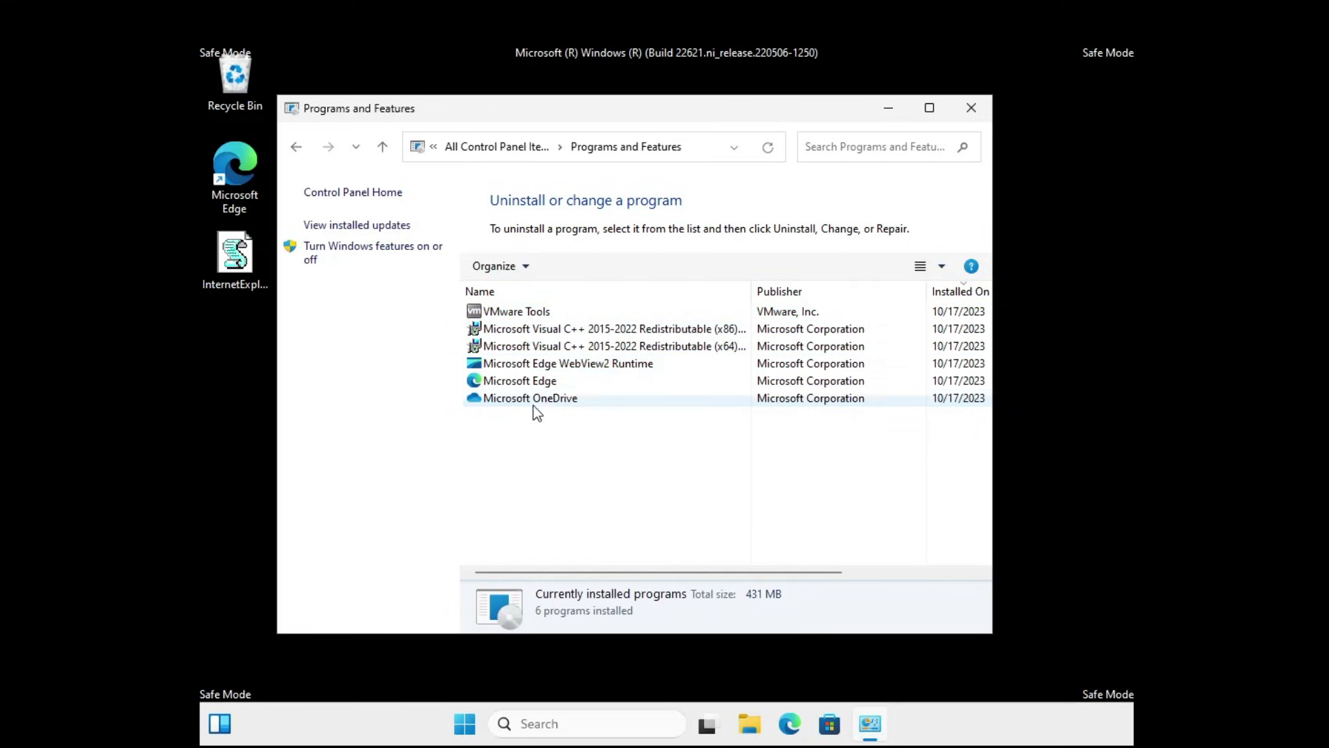
{"action": "right_click", "coordinate": [534, 398]}
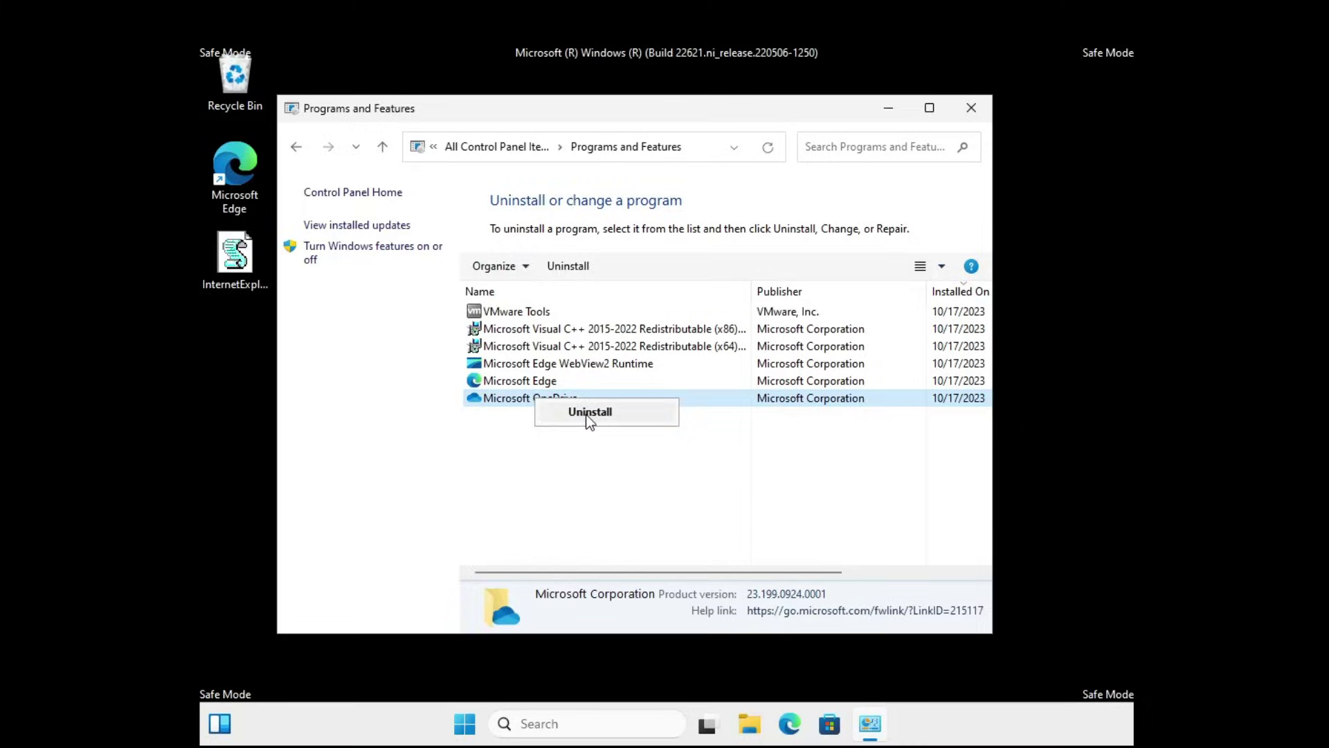
{"action": "left_click", "coordinate": [581, 413]}
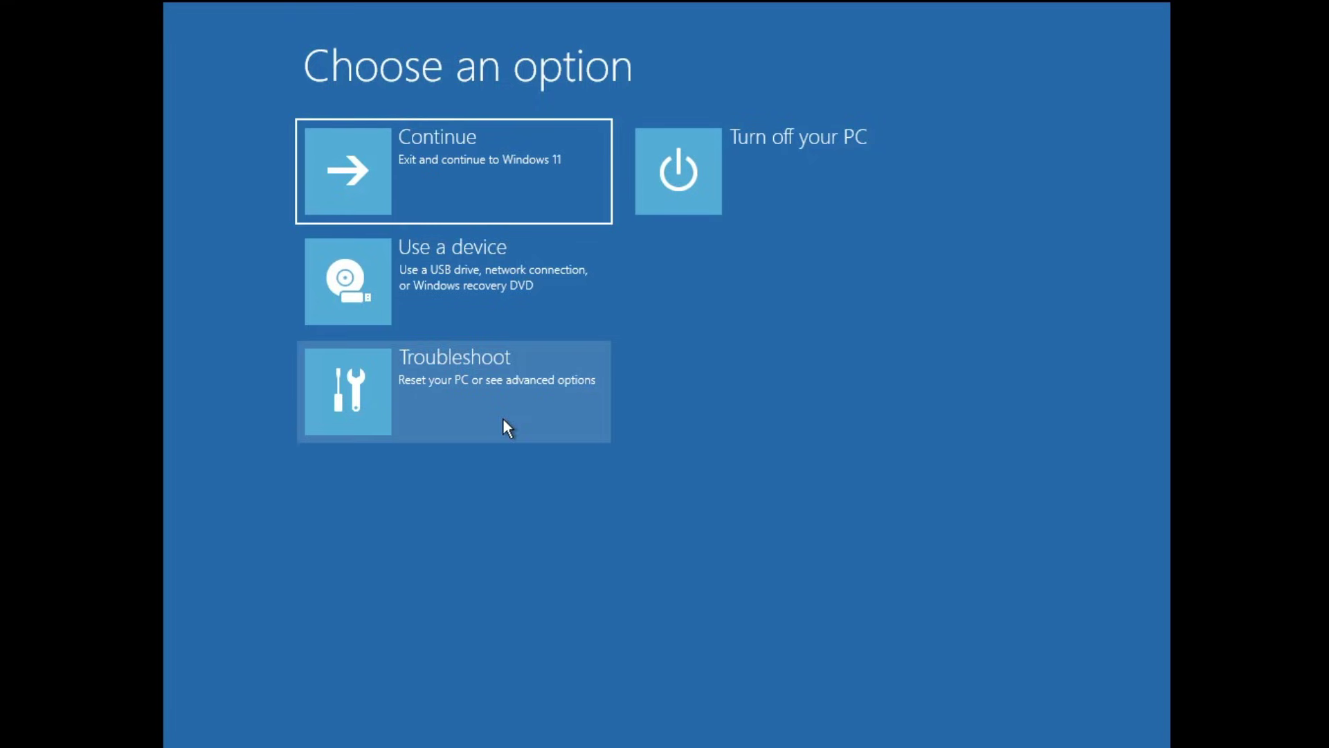
{"action": "left_click", "coordinate": [491, 375]}
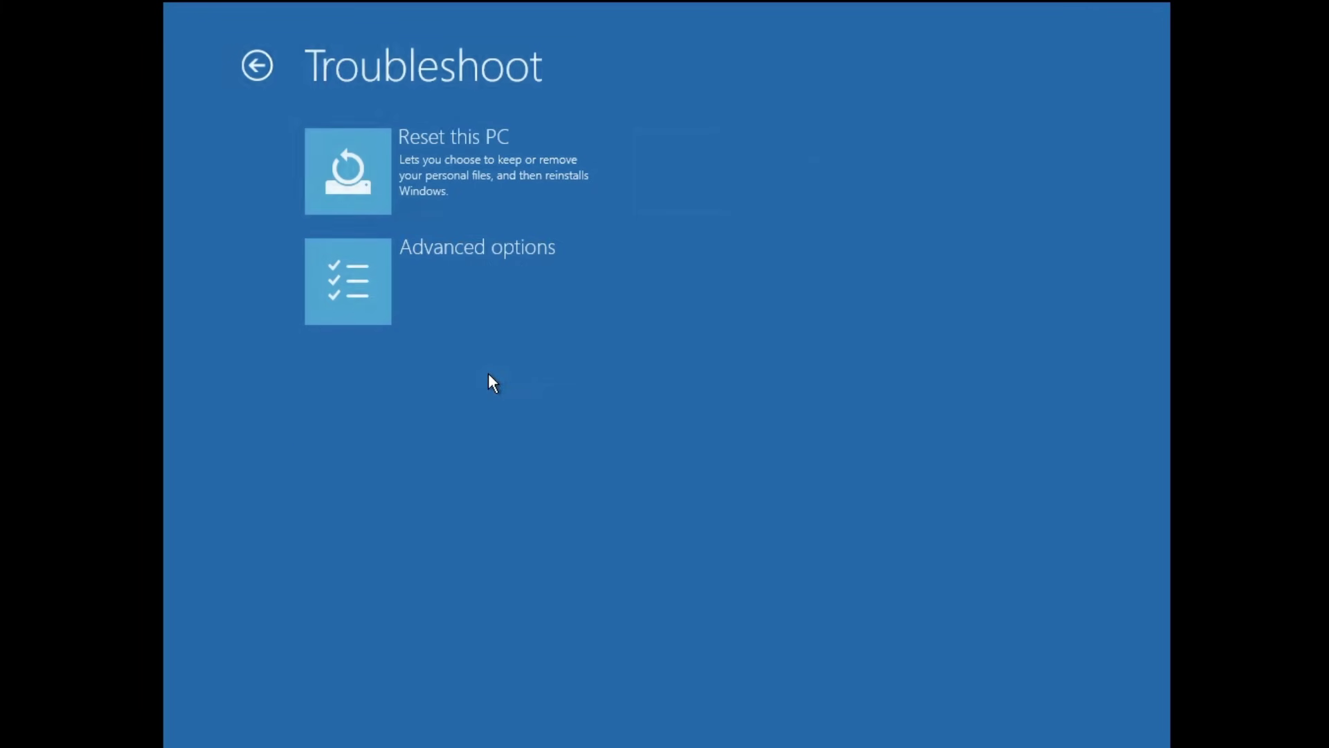
{"action": "left_click", "coordinate": [469, 274]}
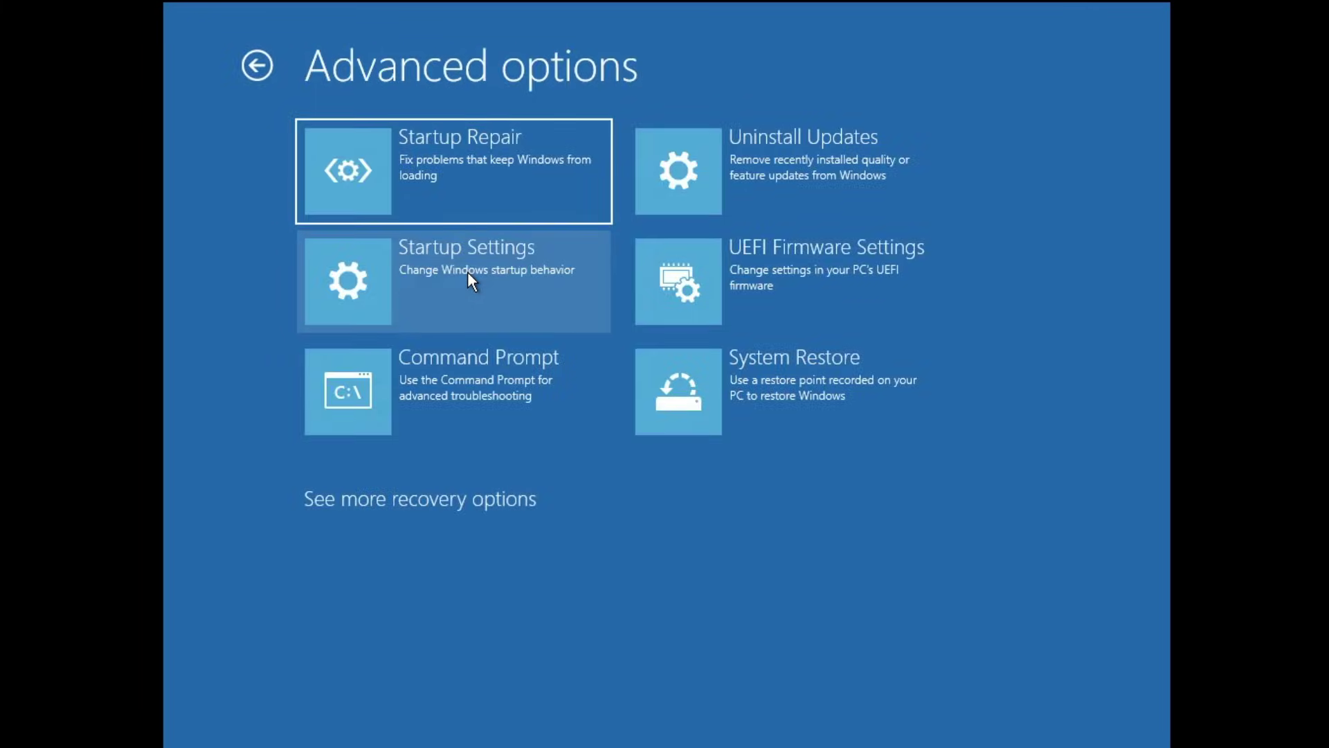
{"action": "left_click", "coordinate": [792, 156]}
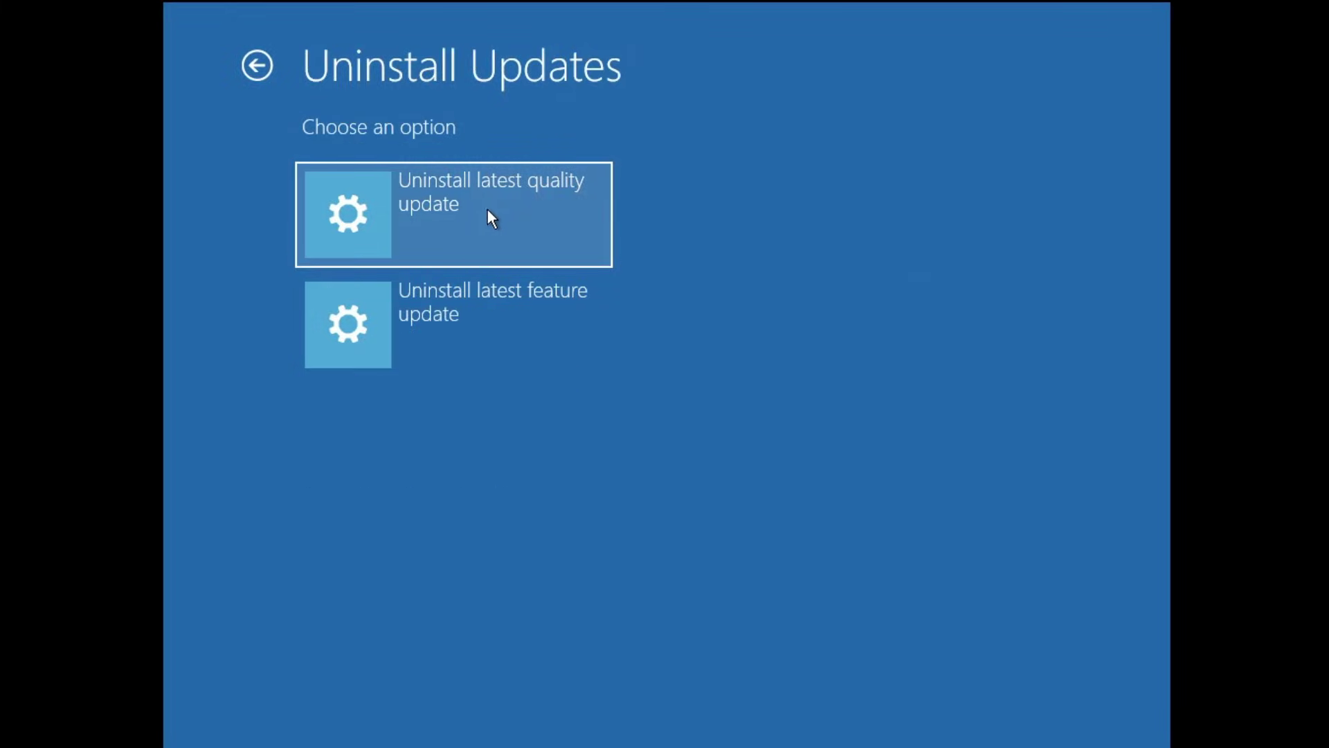
{"action": "left_click", "coordinate": [450, 201]}
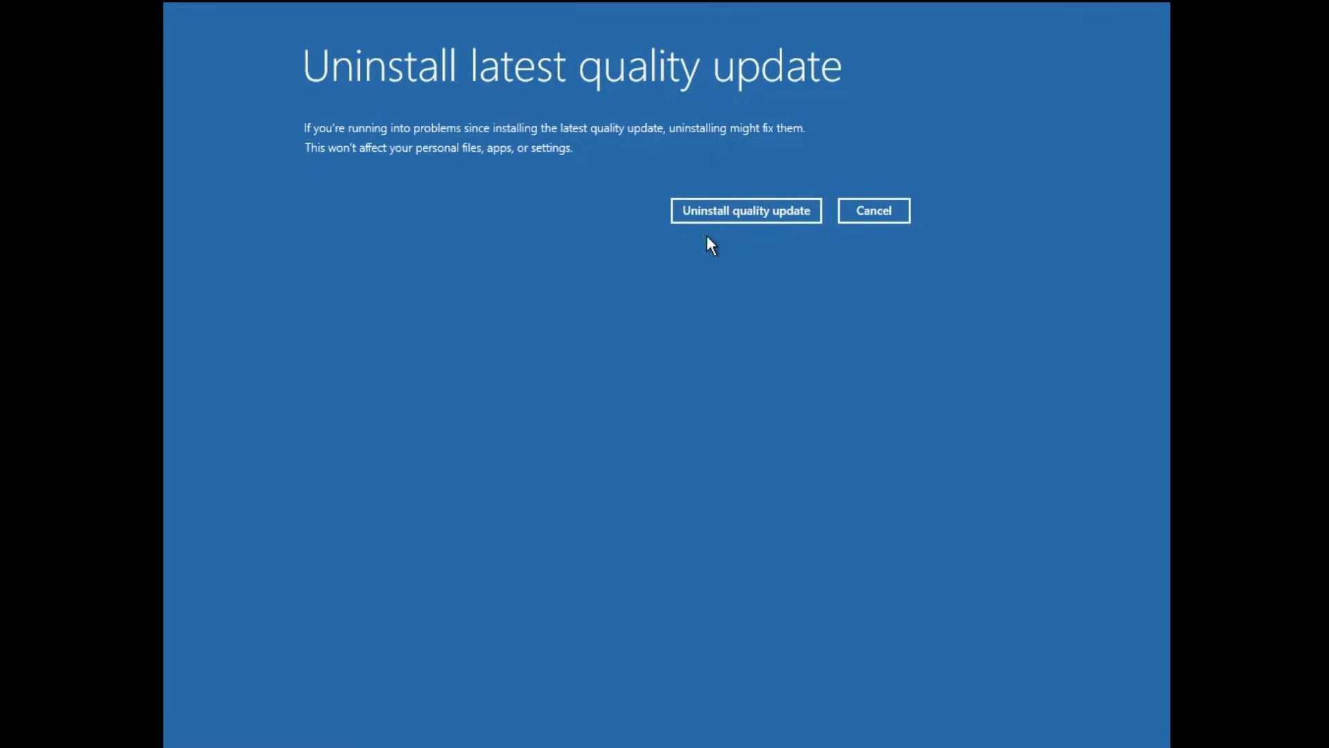
- Back out of removing the quality update and choose Uninstall latest feature update via Advanced options
{"action": "left_click", "coordinate": [860, 210]}
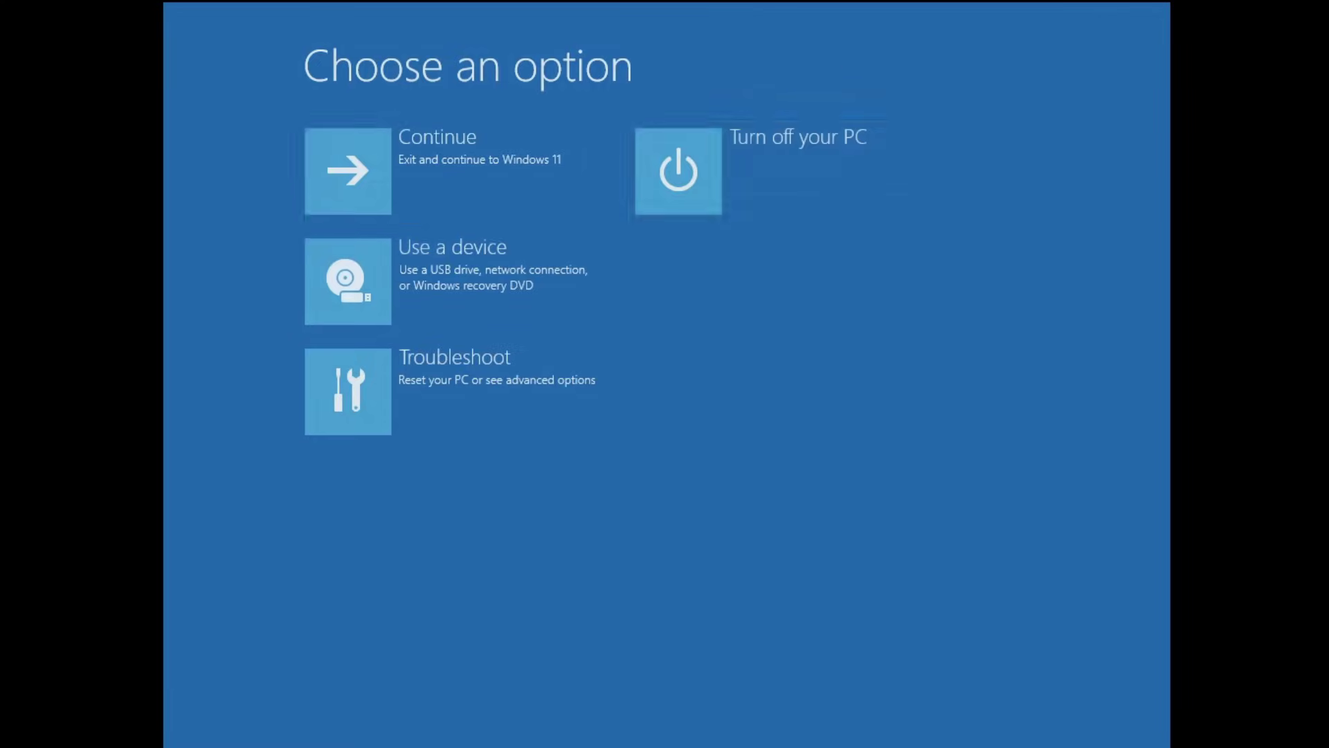
{"action": "left_click", "coordinate": [495, 372]}
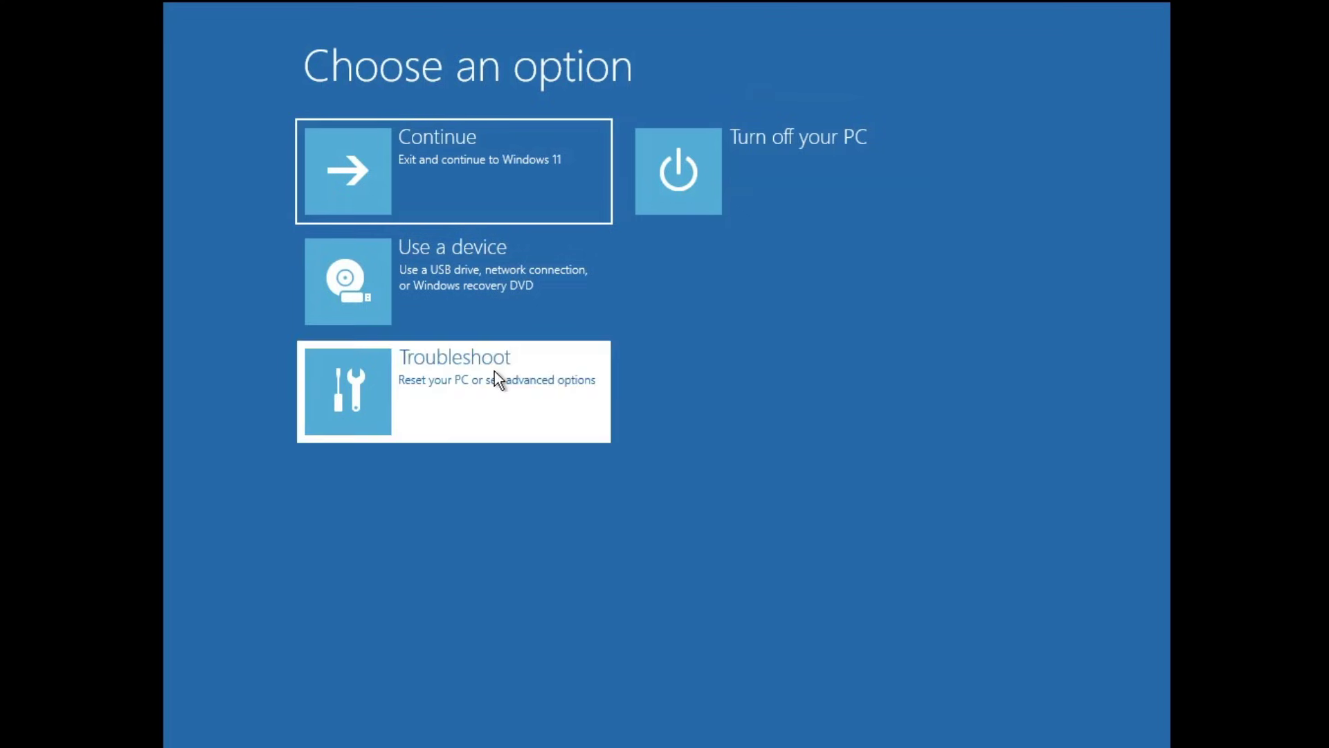
{"action": "left_click", "coordinate": [515, 286]}
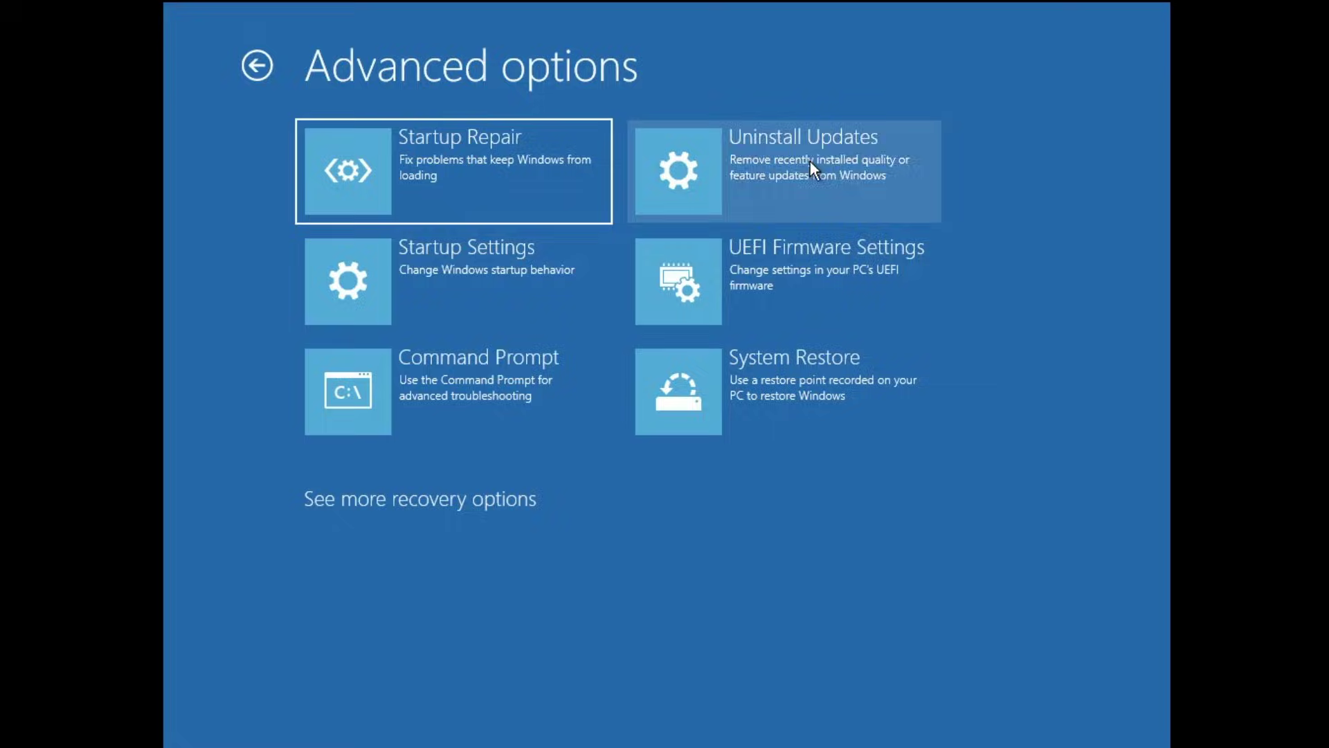
{"action": "left_click", "coordinate": [809, 161]}
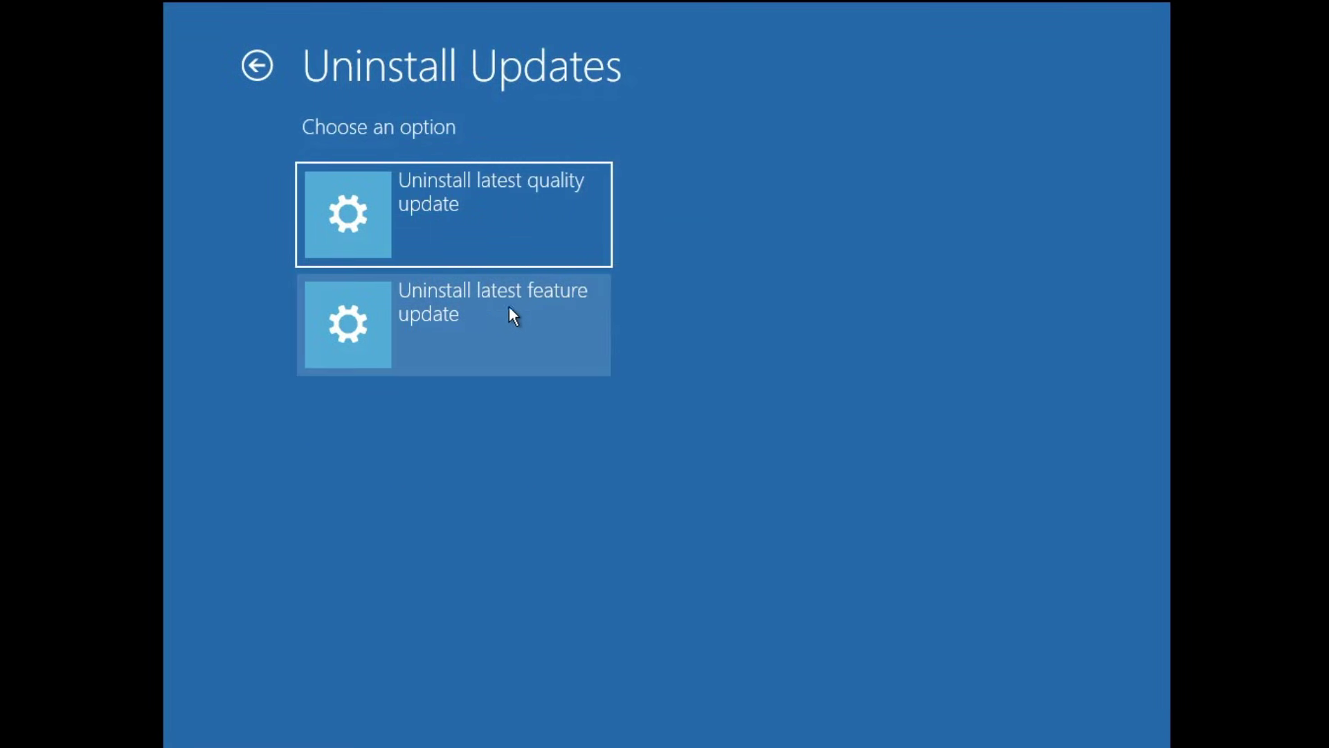
{"action": "left_click", "coordinate": [464, 325]}
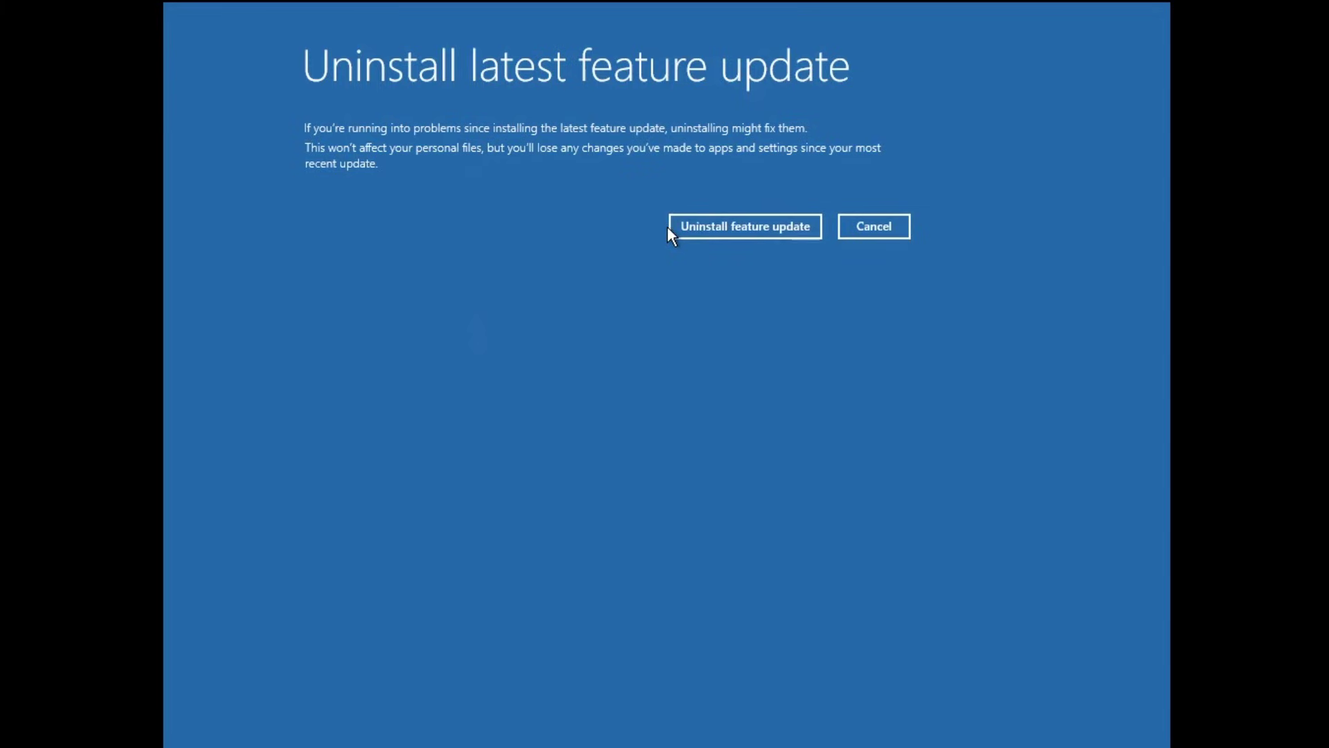